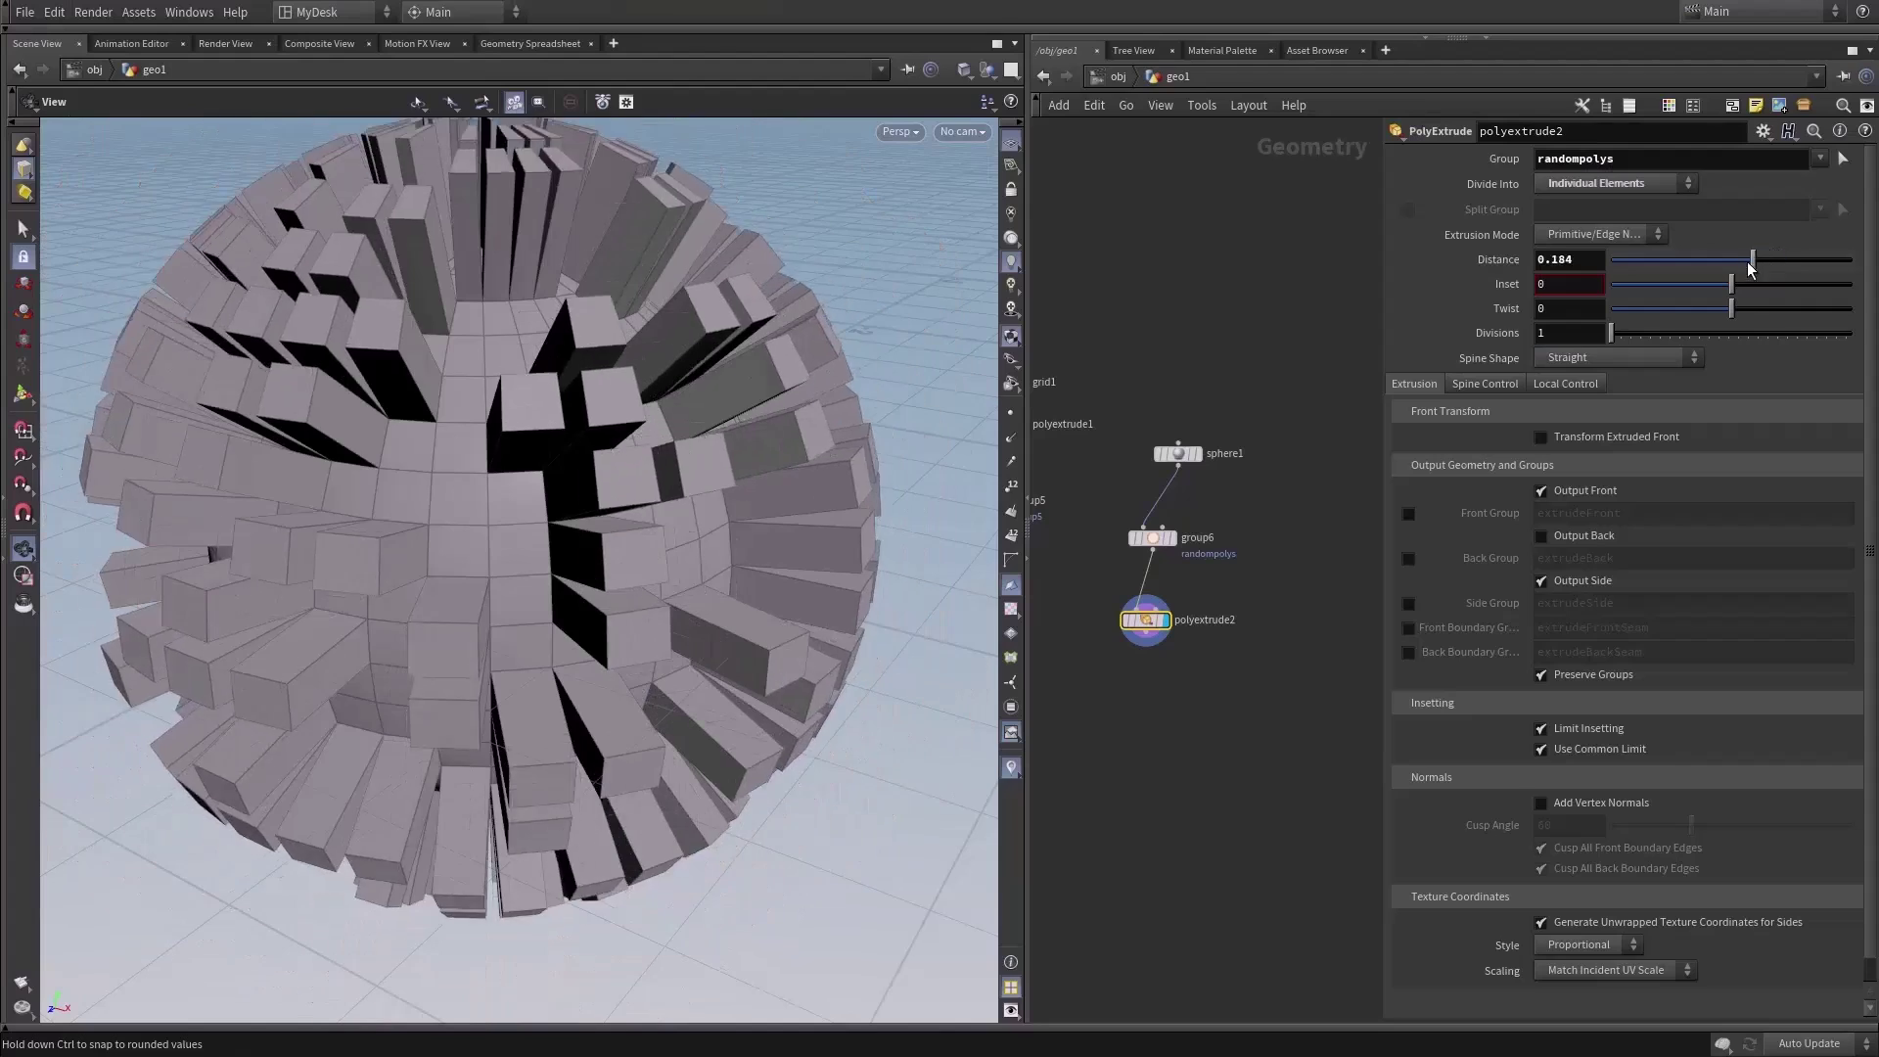
- Lengthen the sphere's extrusions, extrude fewer random polygons with a new seed, and set mask bias to 0.05
{"action": "left_click_drag", "start_coordinate": [1750, 264], "coordinate": [1776, 262]}
{"action": "scroll", "coordinate": [574, 407], "scroll_direction": "down", "scroll_amount": 5}
{"action": "left_click", "coordinate": [1196, 555]}
{"action": "left_click_drag", "start_coordinate": [1711, 548], "coordinate": [1664, 546]}
{"action": "left_click_drag", "start_coordinate": [1863, 497], "coordinate": [1805, 499]}
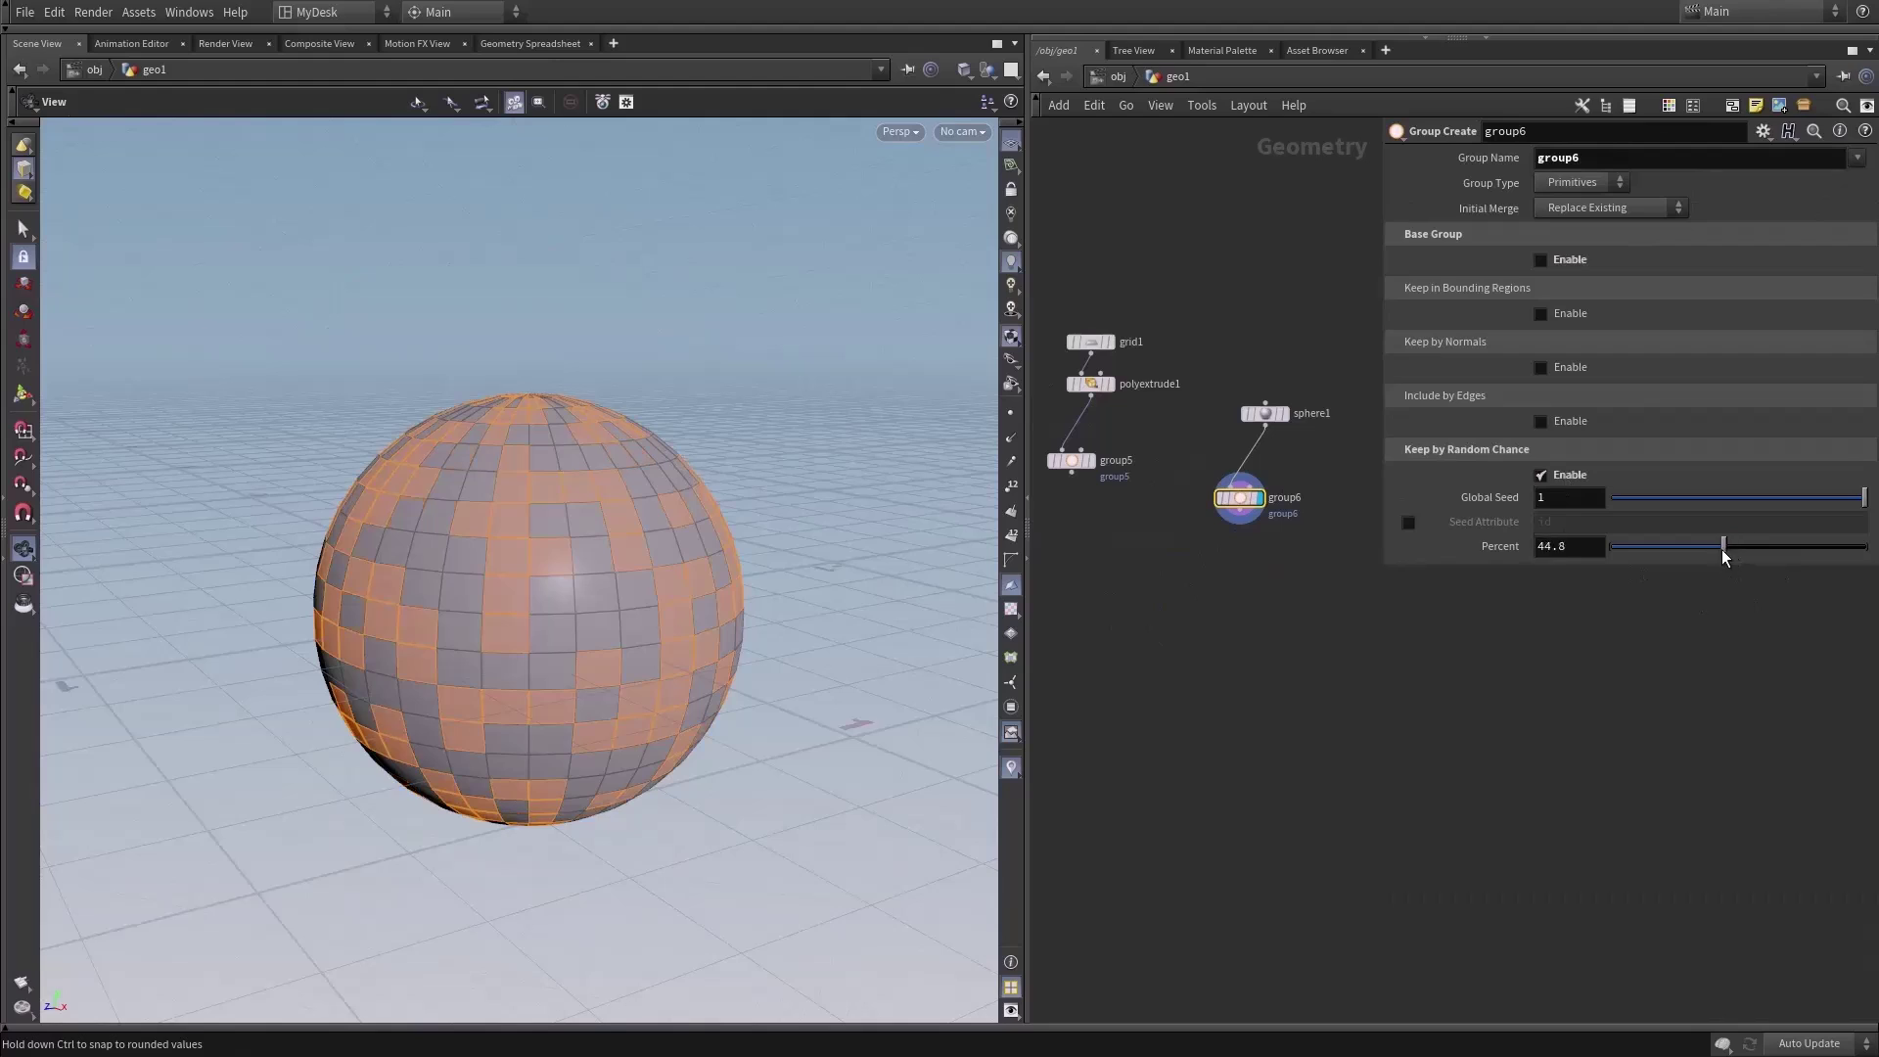
{"action": "left_click_drag", "start_coordinate": [1722, 549], "coordinate": [1685, 560]}
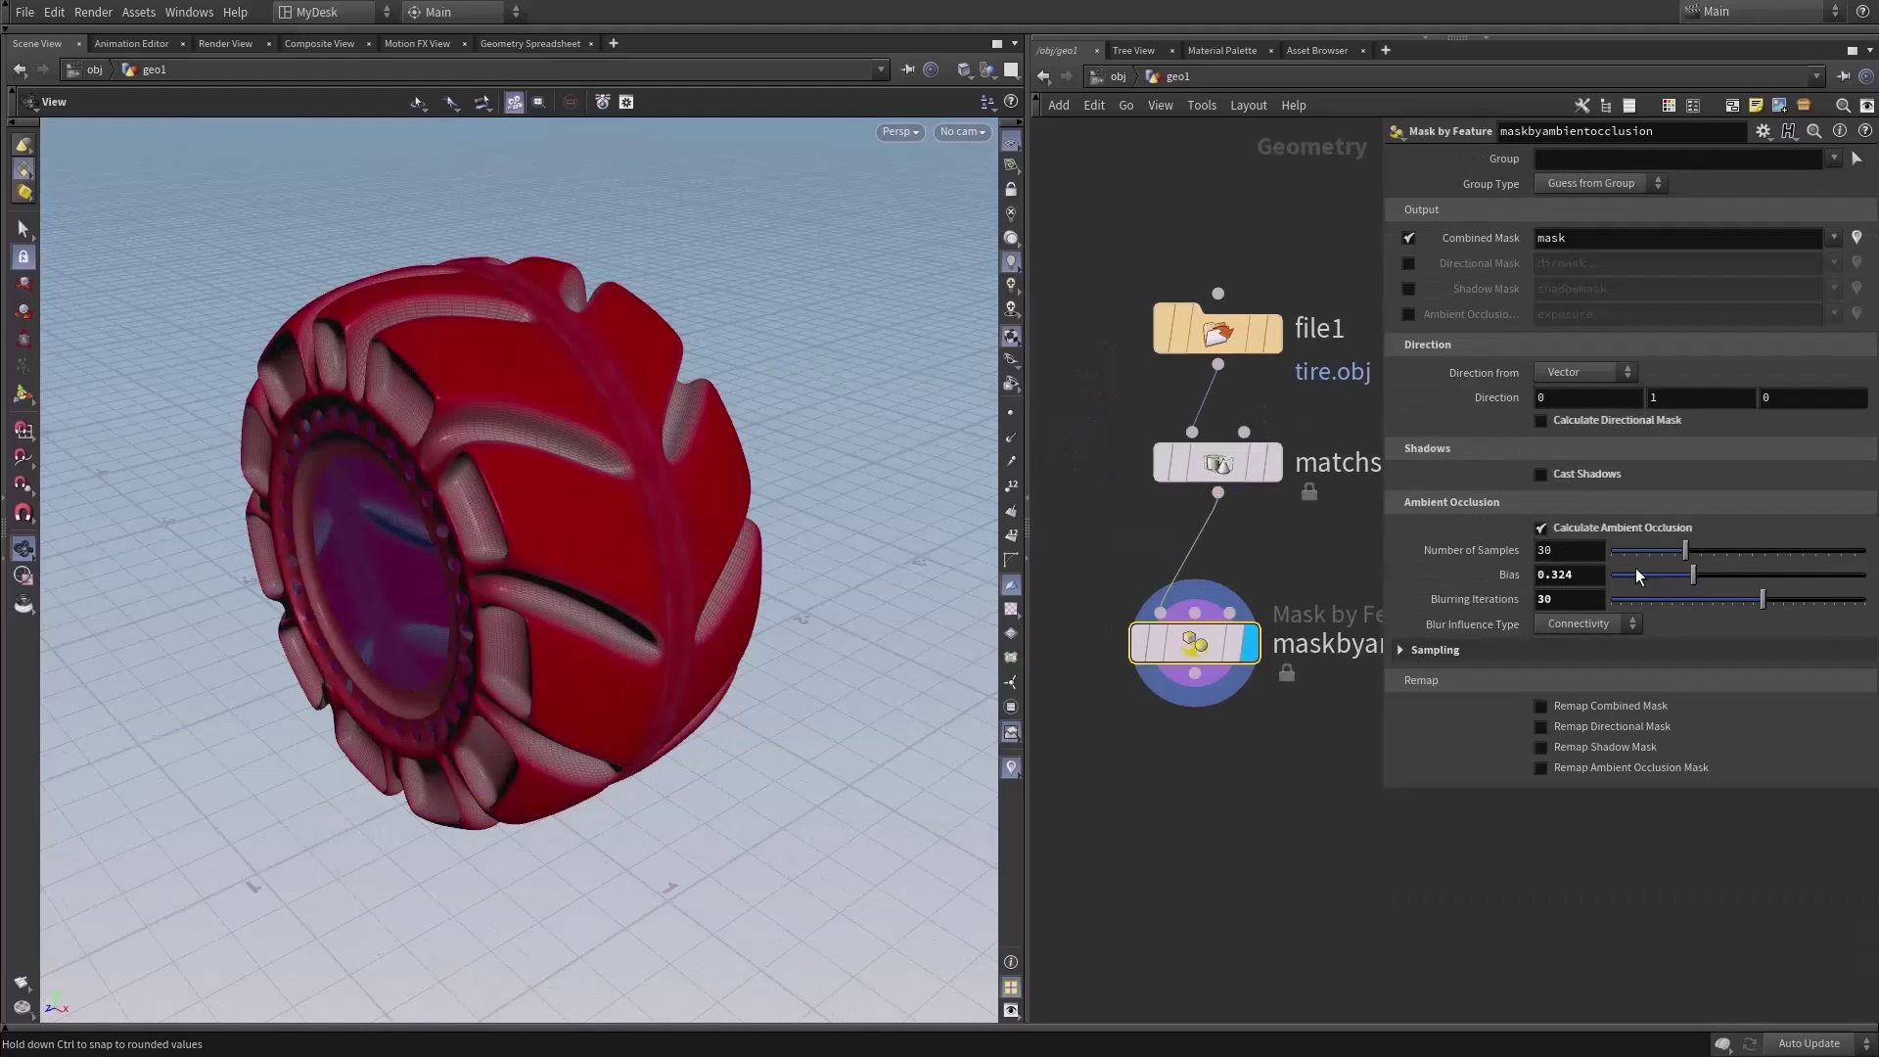
{"action": "left_click_drag", "start_coordinate": [1639, 576], "coordinate": [1624, 576]}
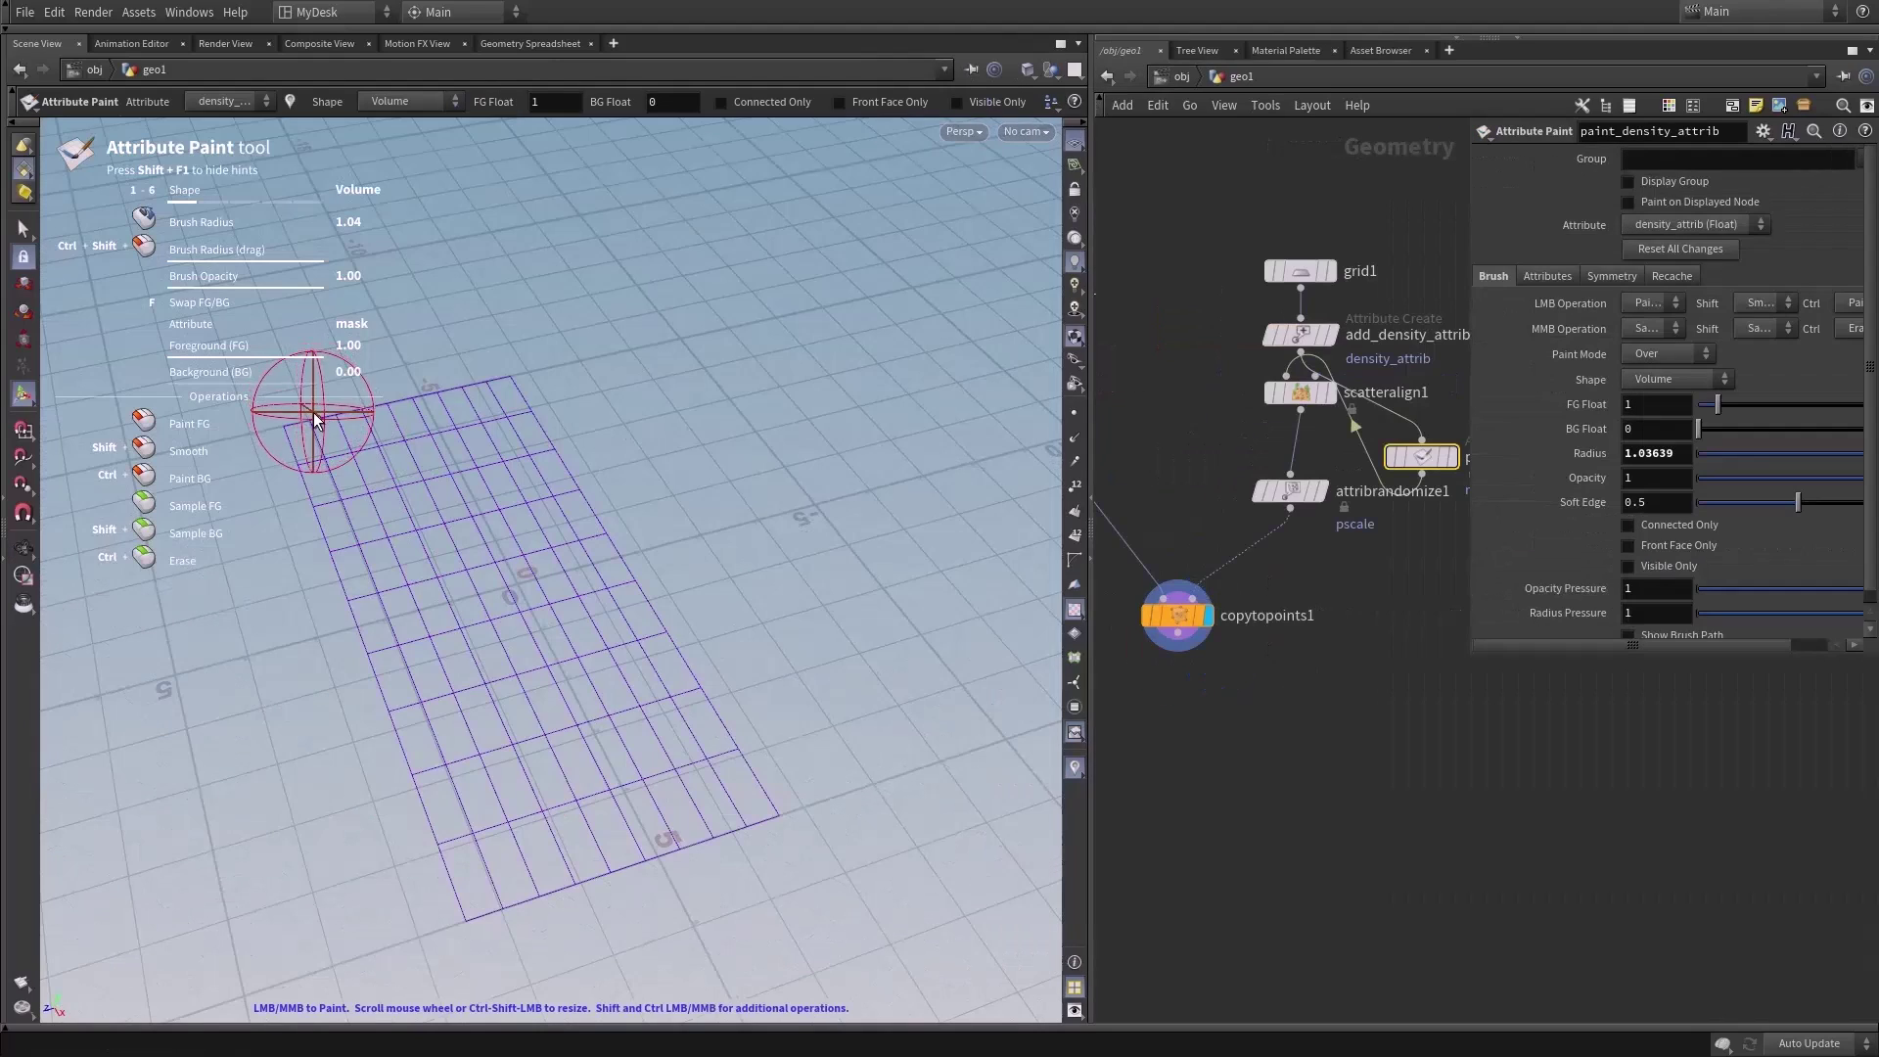
- Paint grass strips on the grid, reduce the helix divisions, and promote its Height to subnet1
{"action": "mouse_move", "coordinate": [336, 420]}
{"action": "left_mouse_down"}
{"action": "mouse_move", "coordinate": [397, 710]}
{"action": "mouse_move", "coordinate": [419, 993]}
{"action": "left_mouse_up"}
{"action": "left_click_drag", "start_coordinate": [615, 449], "coordinate": [721, 860]}
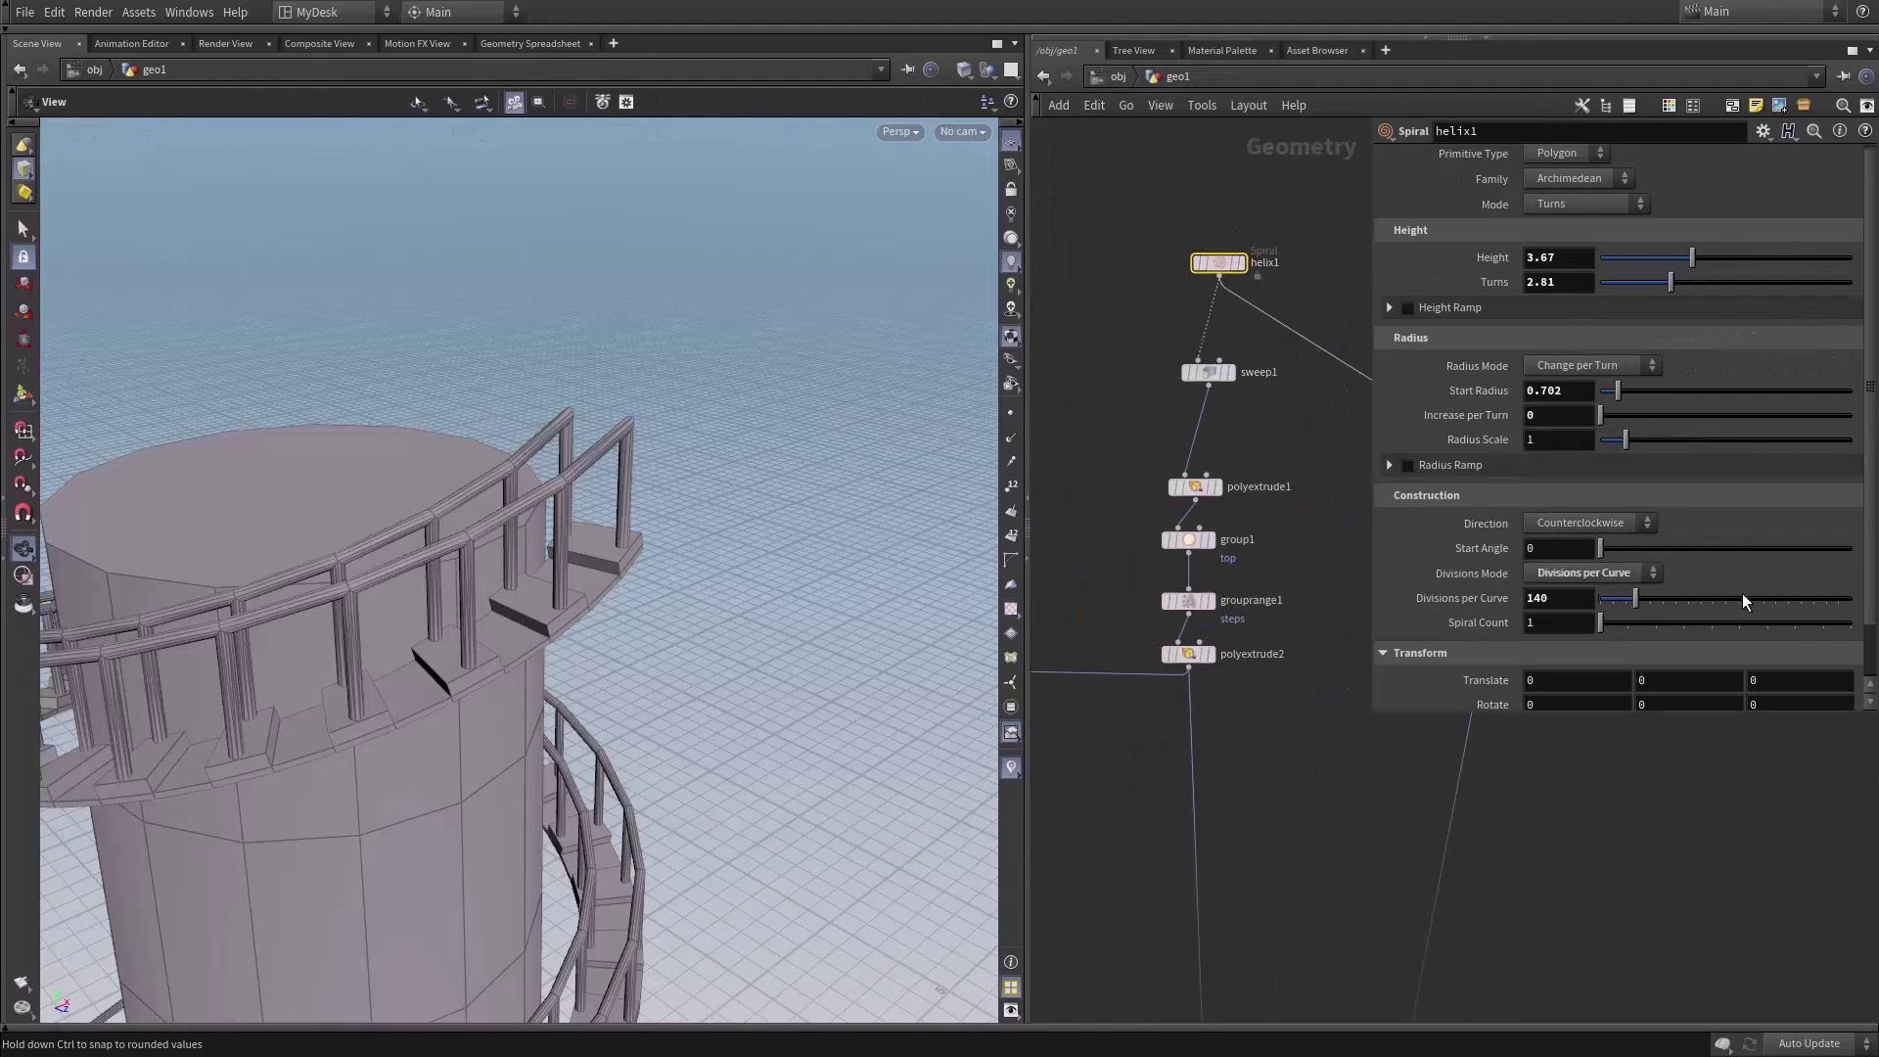
{"action": "left_click_drag", "start_coordinate": [1742, 593], "coordinate": [1654, 614]}
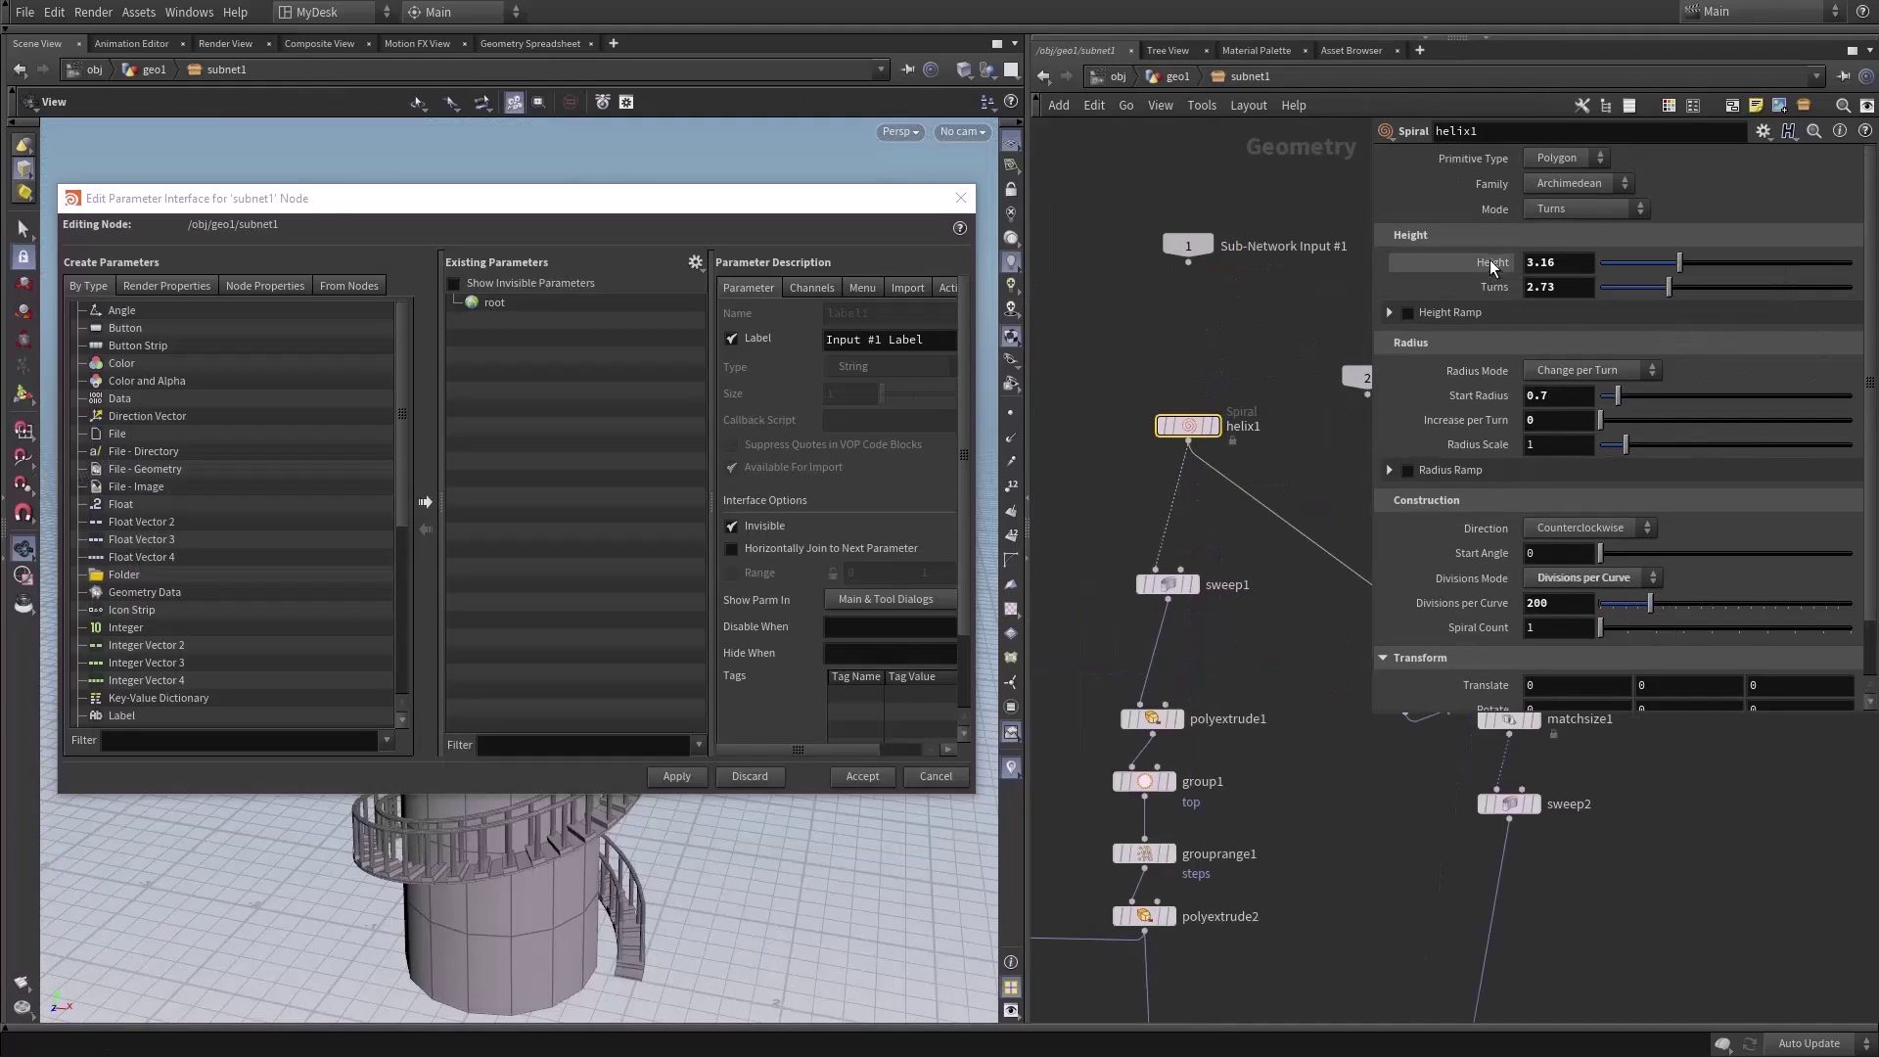
{"action": "left_click_drag", "start_coordinate": [1489, 260], "coordinate": [565, 336]}
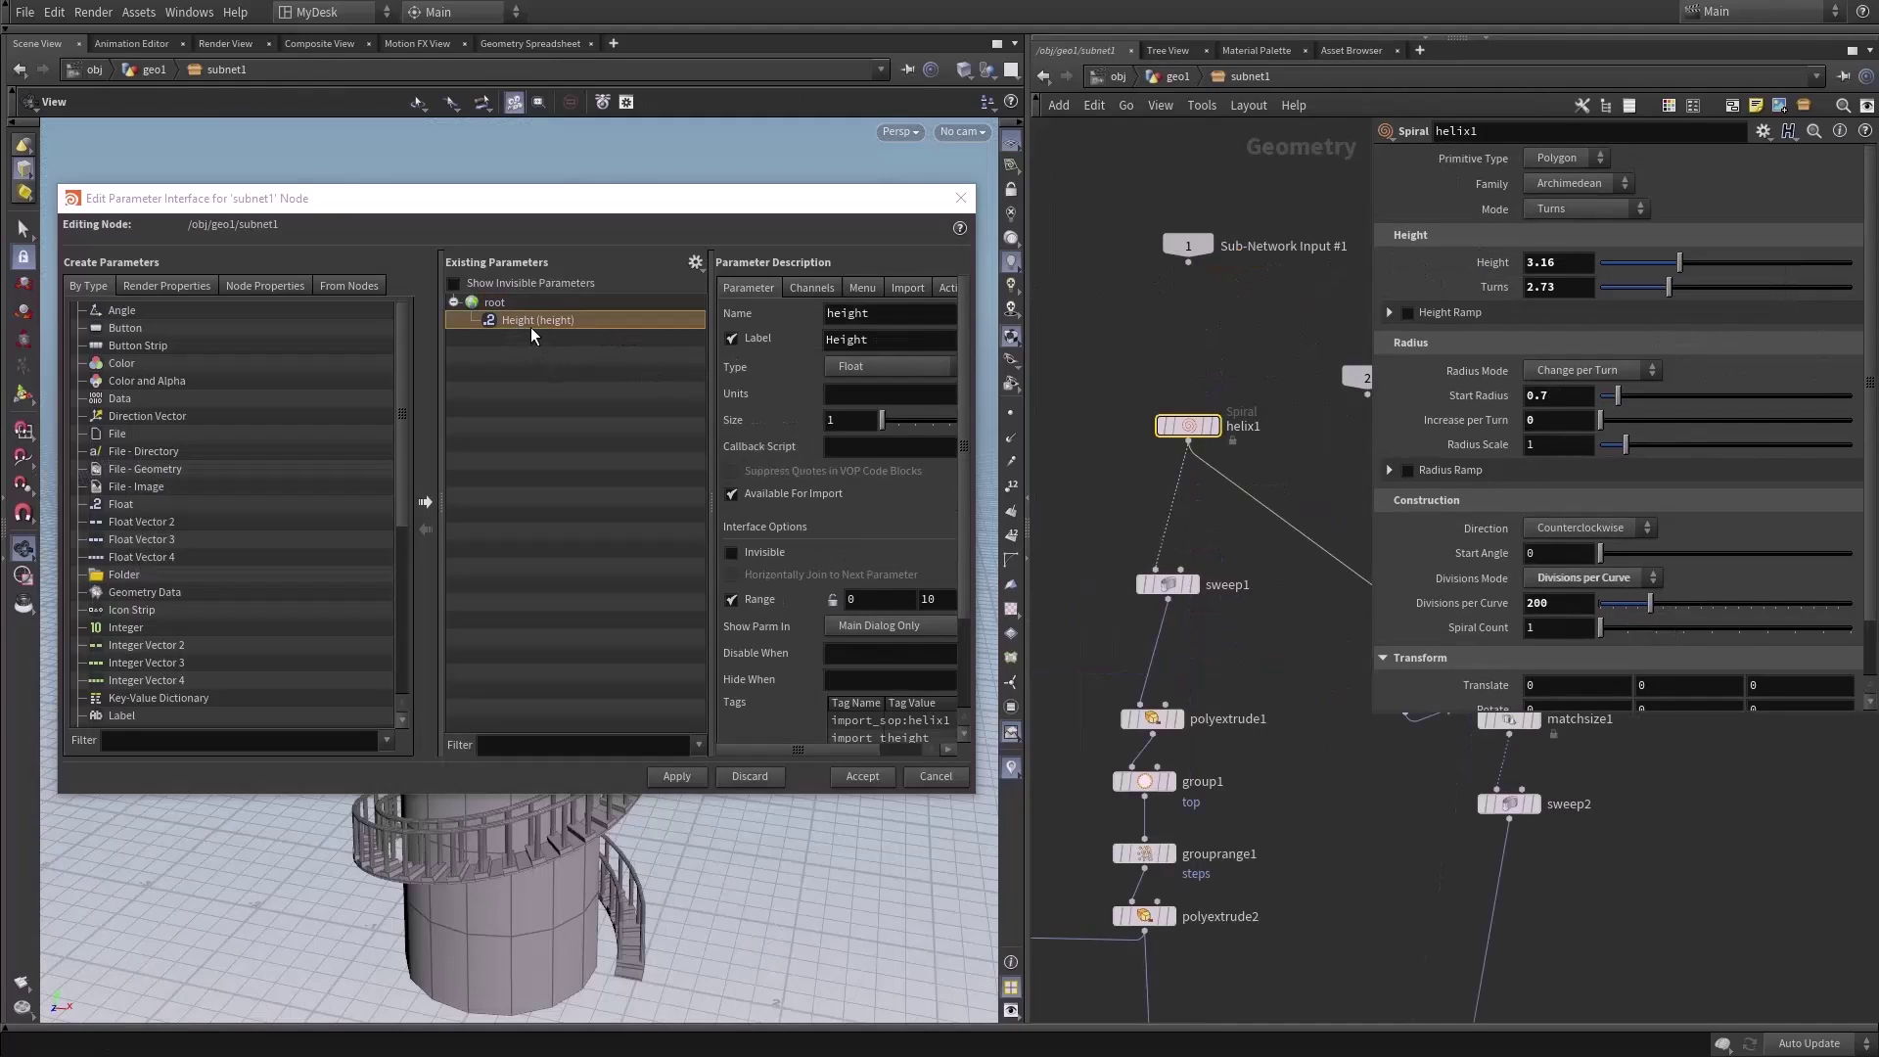
- Back in geo1, set subnet1's cooling tower Length to 5.27 and increase its segment rotation
{"action": "left_click", "coordinate": [1178, 76]}
{"action": "left_click_drag", "start_coordinate": [757, 206], "coordinate": [1349, 499]}
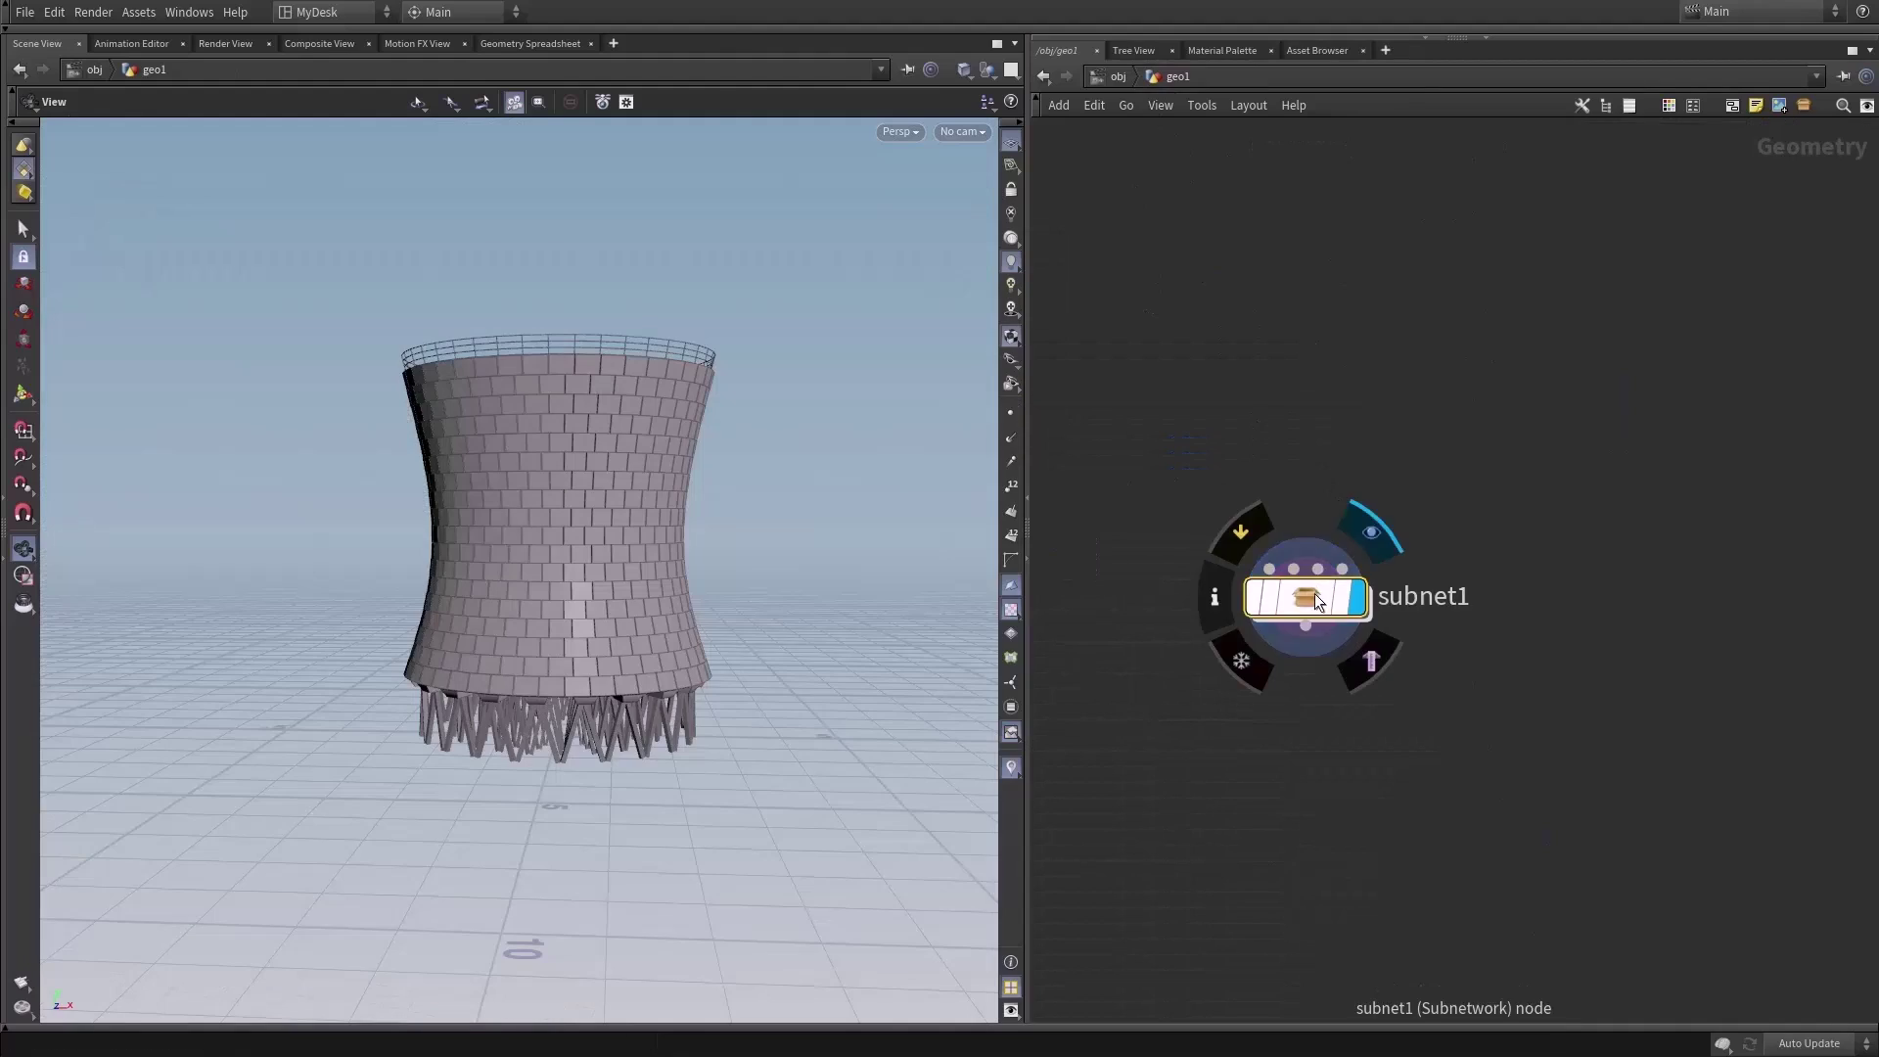
{"action": "left_click", "coordinate": [1279, 595]}
{"action": "left_click_drag", "start_coordinate": [1691, 155], "coordinate": [1629, 184]}
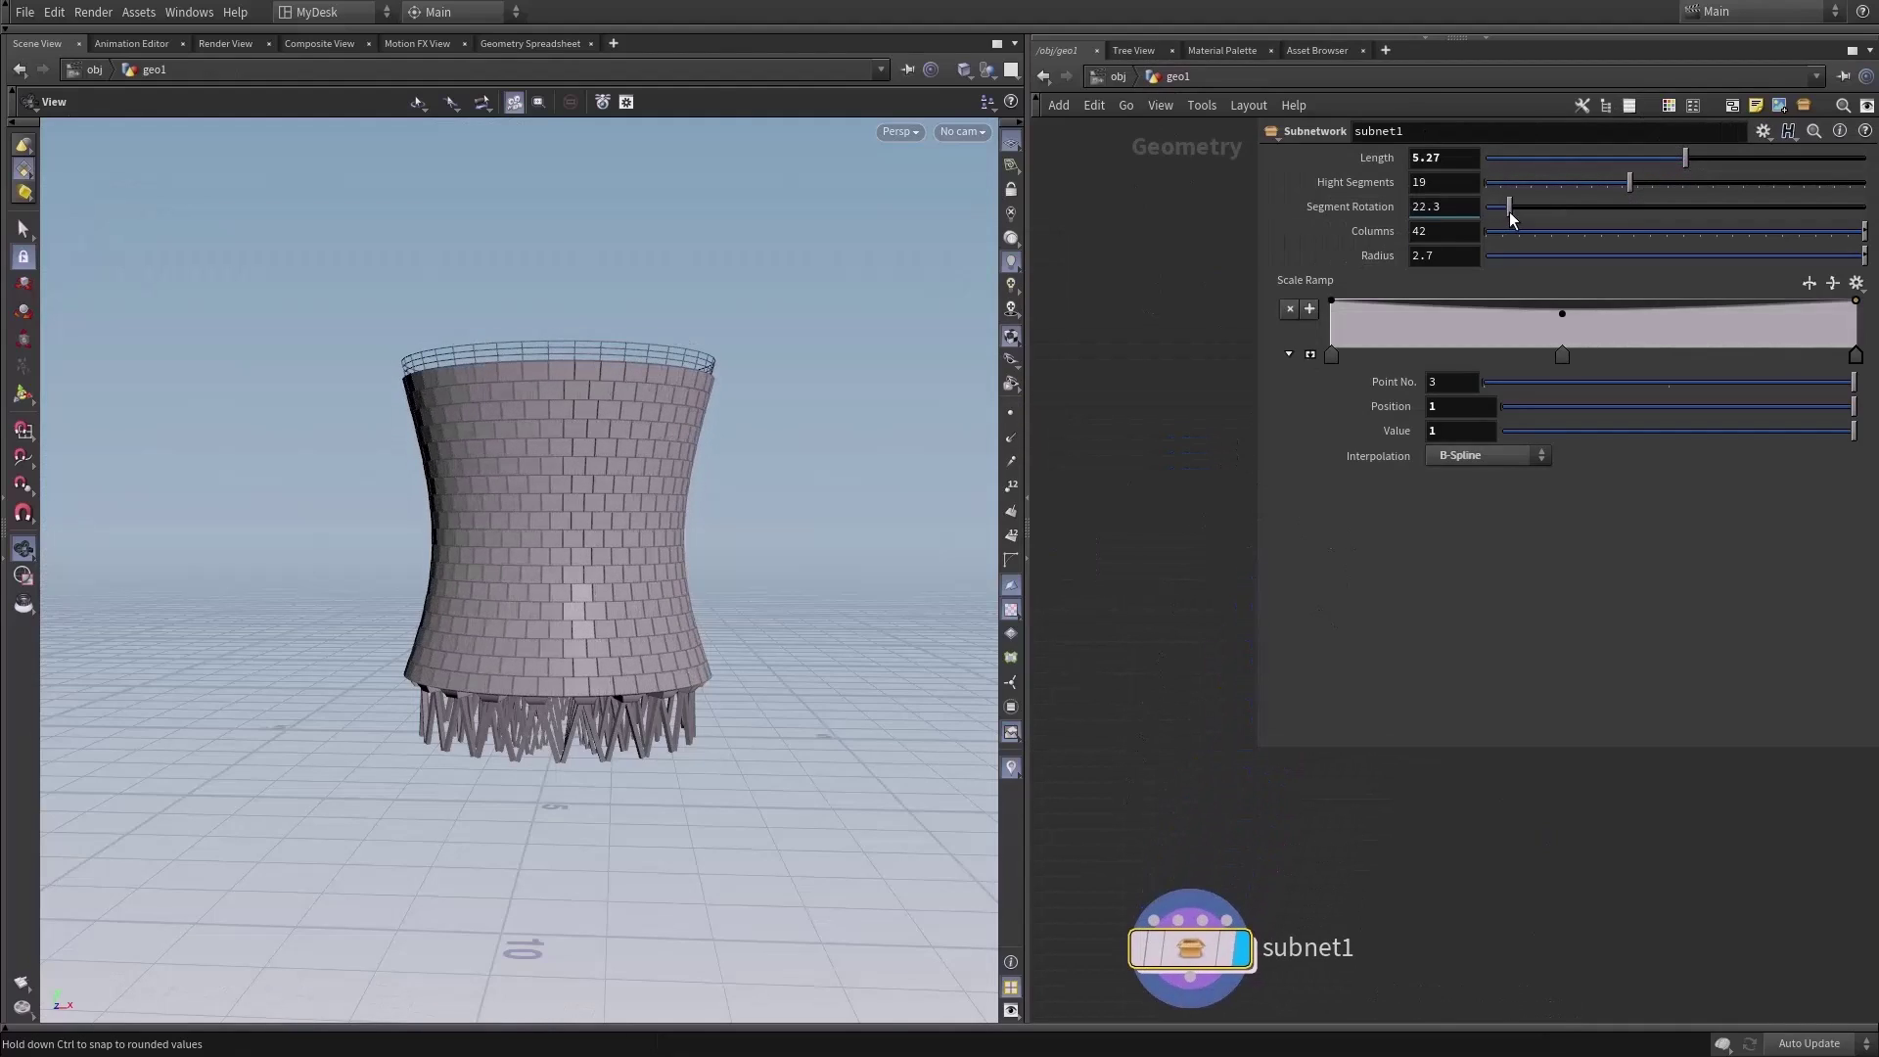
{"action": "middle_click_drag", "start_coordinate": [1444, 227], "coordinate": [1445, 238]}
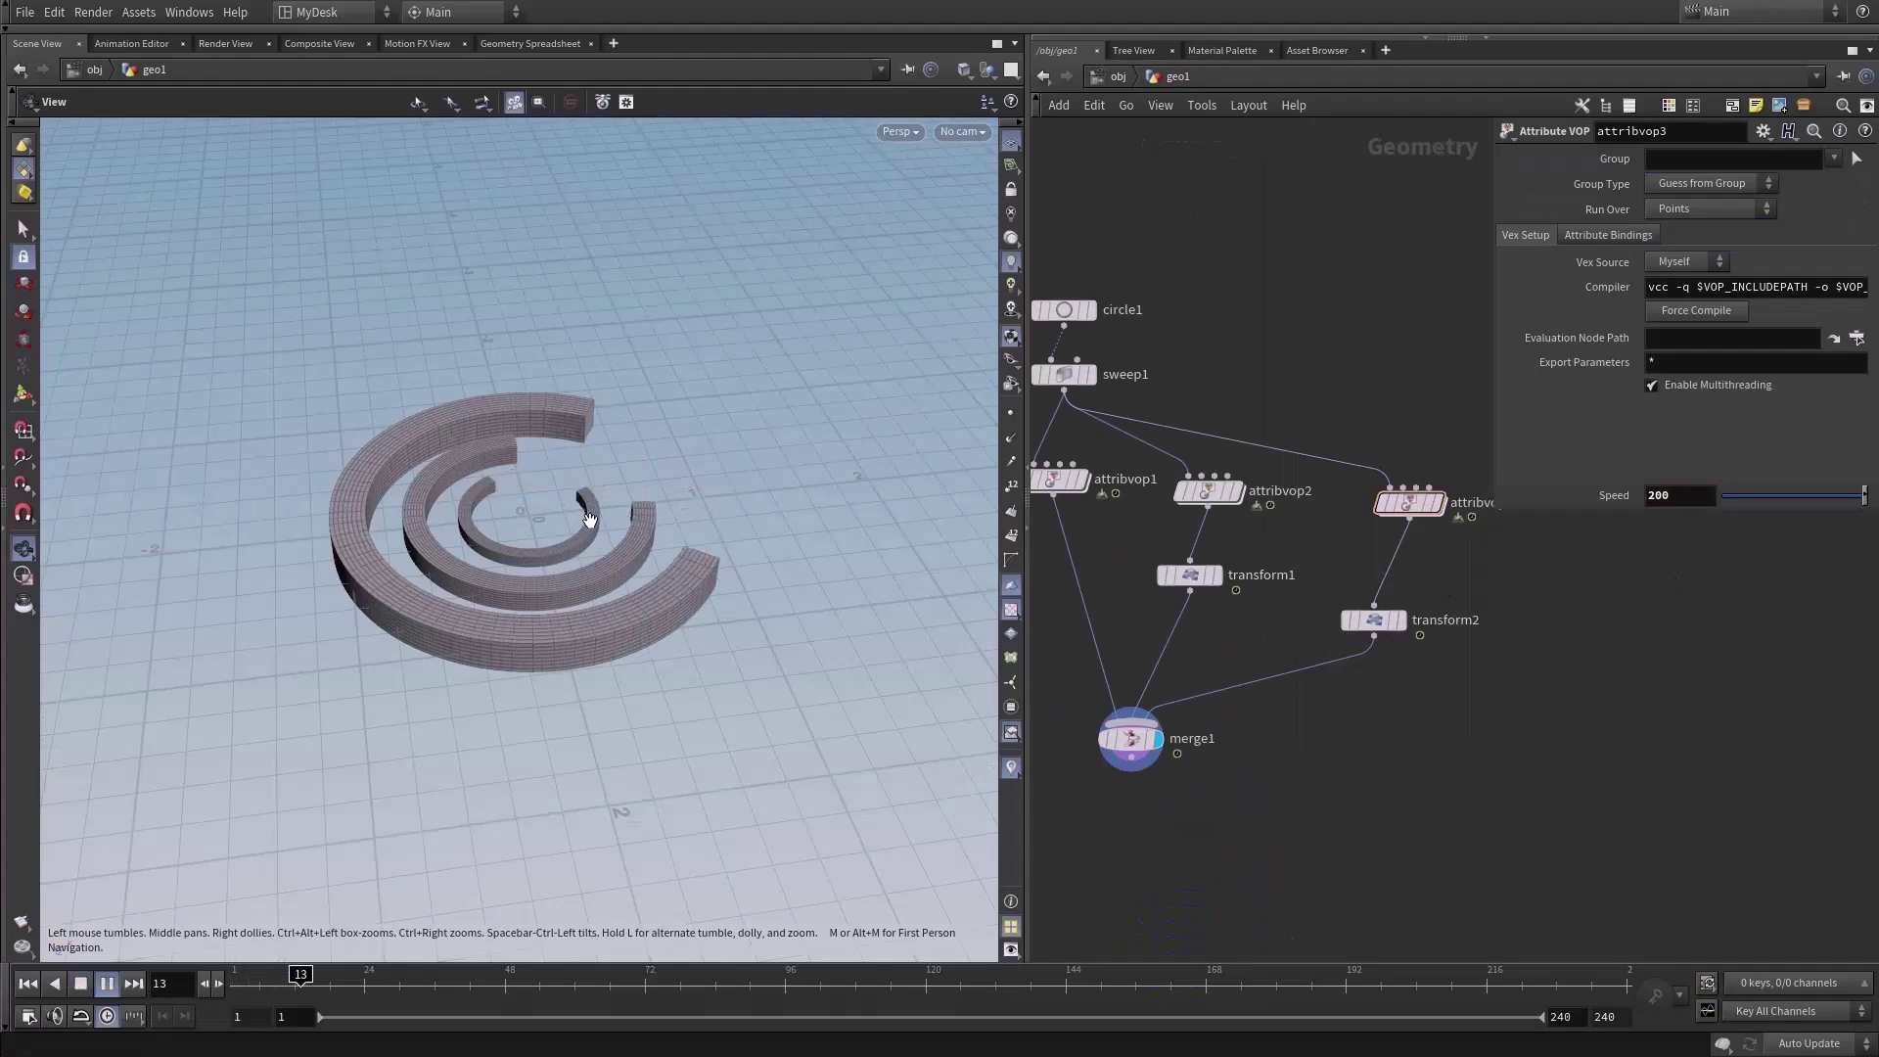
{"action": "mouse_move", "coordinate": [589, 519]}
{"action": "left_mouse_down"}
{"action": "mouse_move", "coordinate": [650, 629]}
{"action": "mouse_move", "coordinate": [713, 532]}
{"action": "mouse_move", "coordinate": [594, 529]}
{"action": "left_mouse_up"}
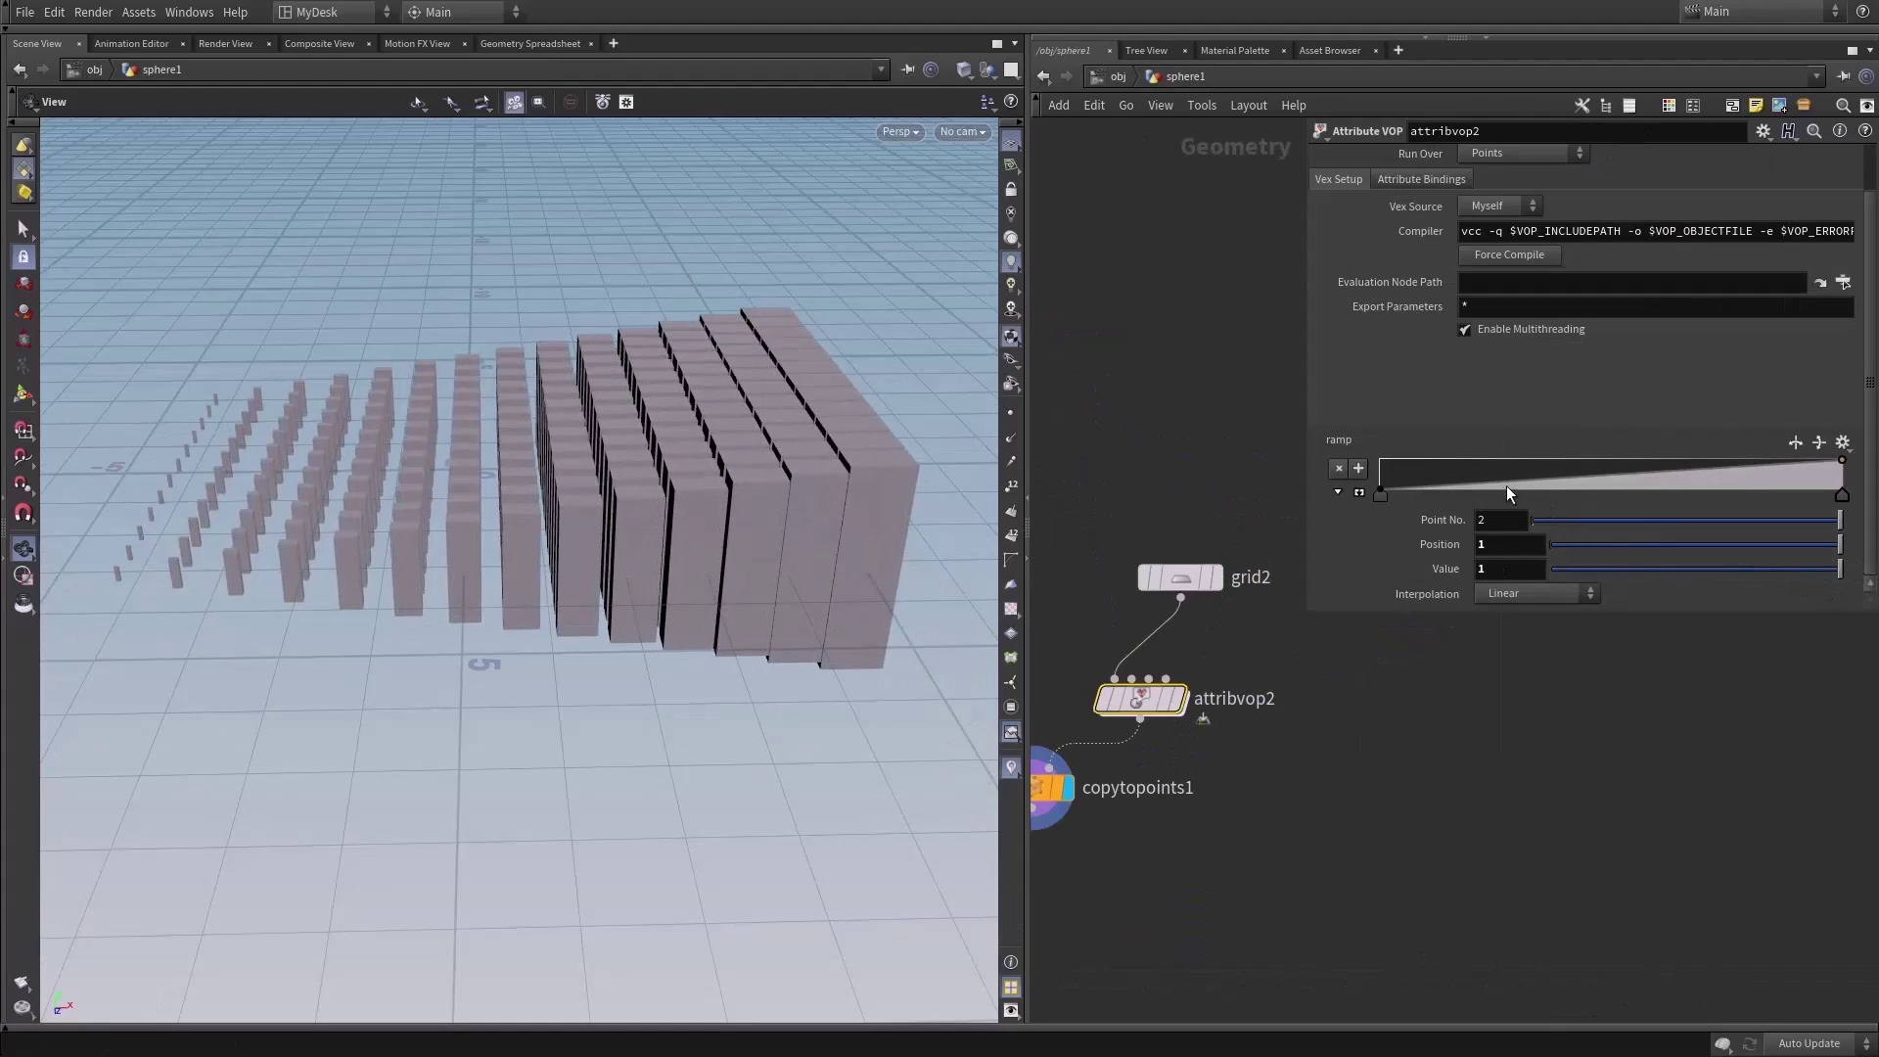
- Add ramp points on attribvop2, one at 0.3, and slide them to reshape the box heights
{"action": "left_click_drag", "start_coordinate": [1506, 485], "coordinate": [1511, 467]}
{"action": "left_click", "coordinate": [1689, 480]}
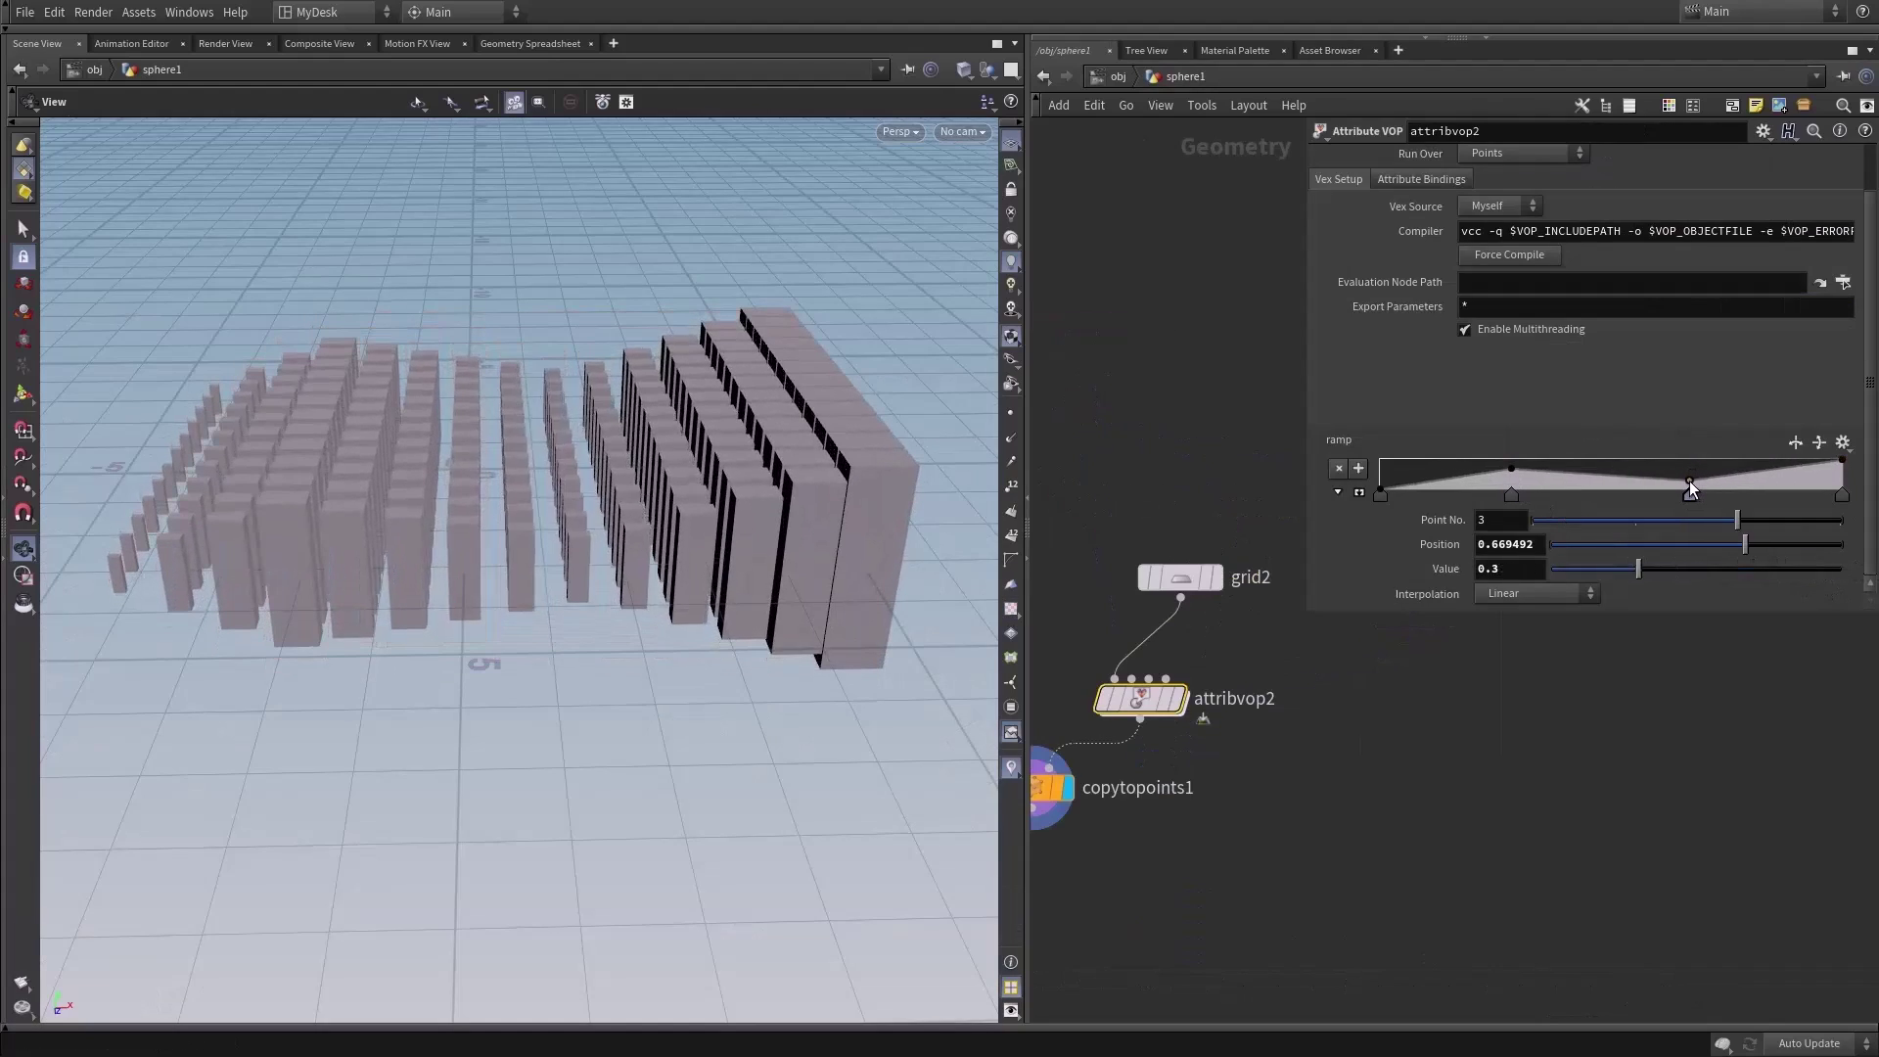
{"action": "left_click_drag", "start_coordinate": [1800, 474], "coordinate": [1418, 472]}
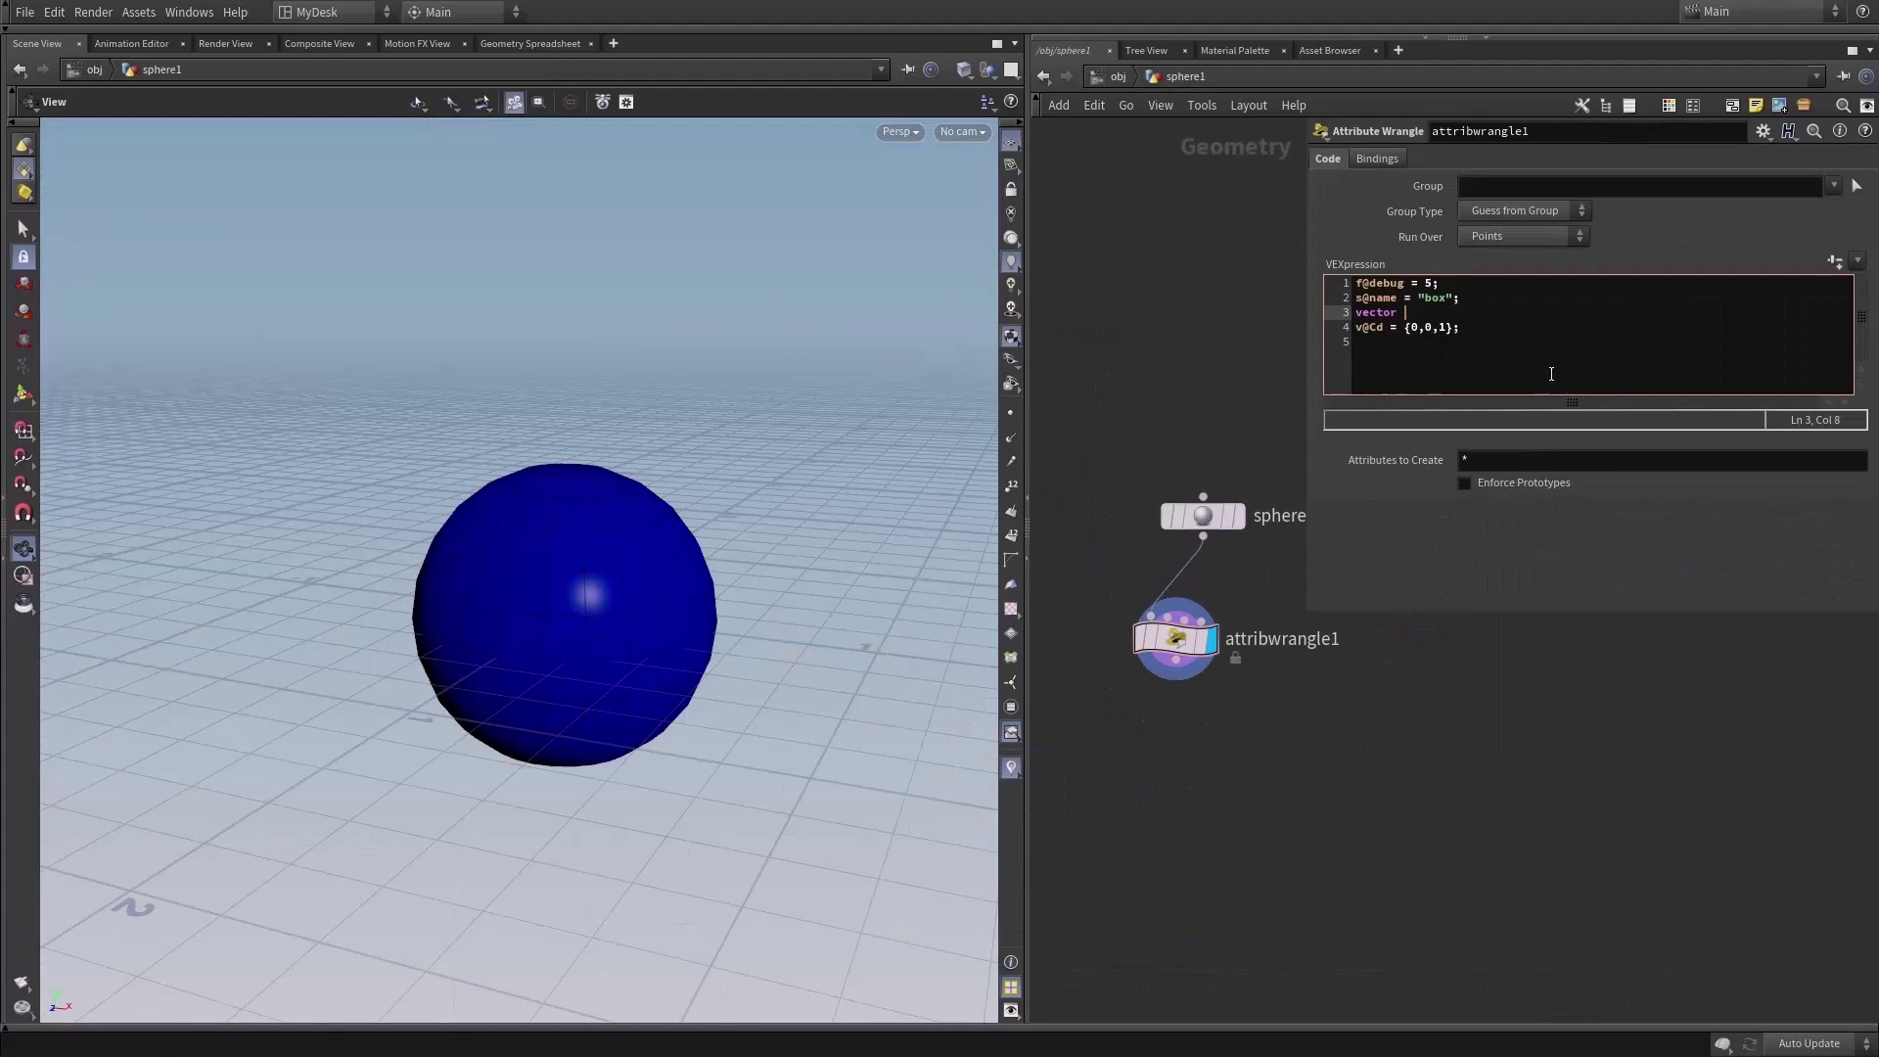
- Play the rock creature animation and orbit around the smooth blob
{"action": "type", "text": "color"}
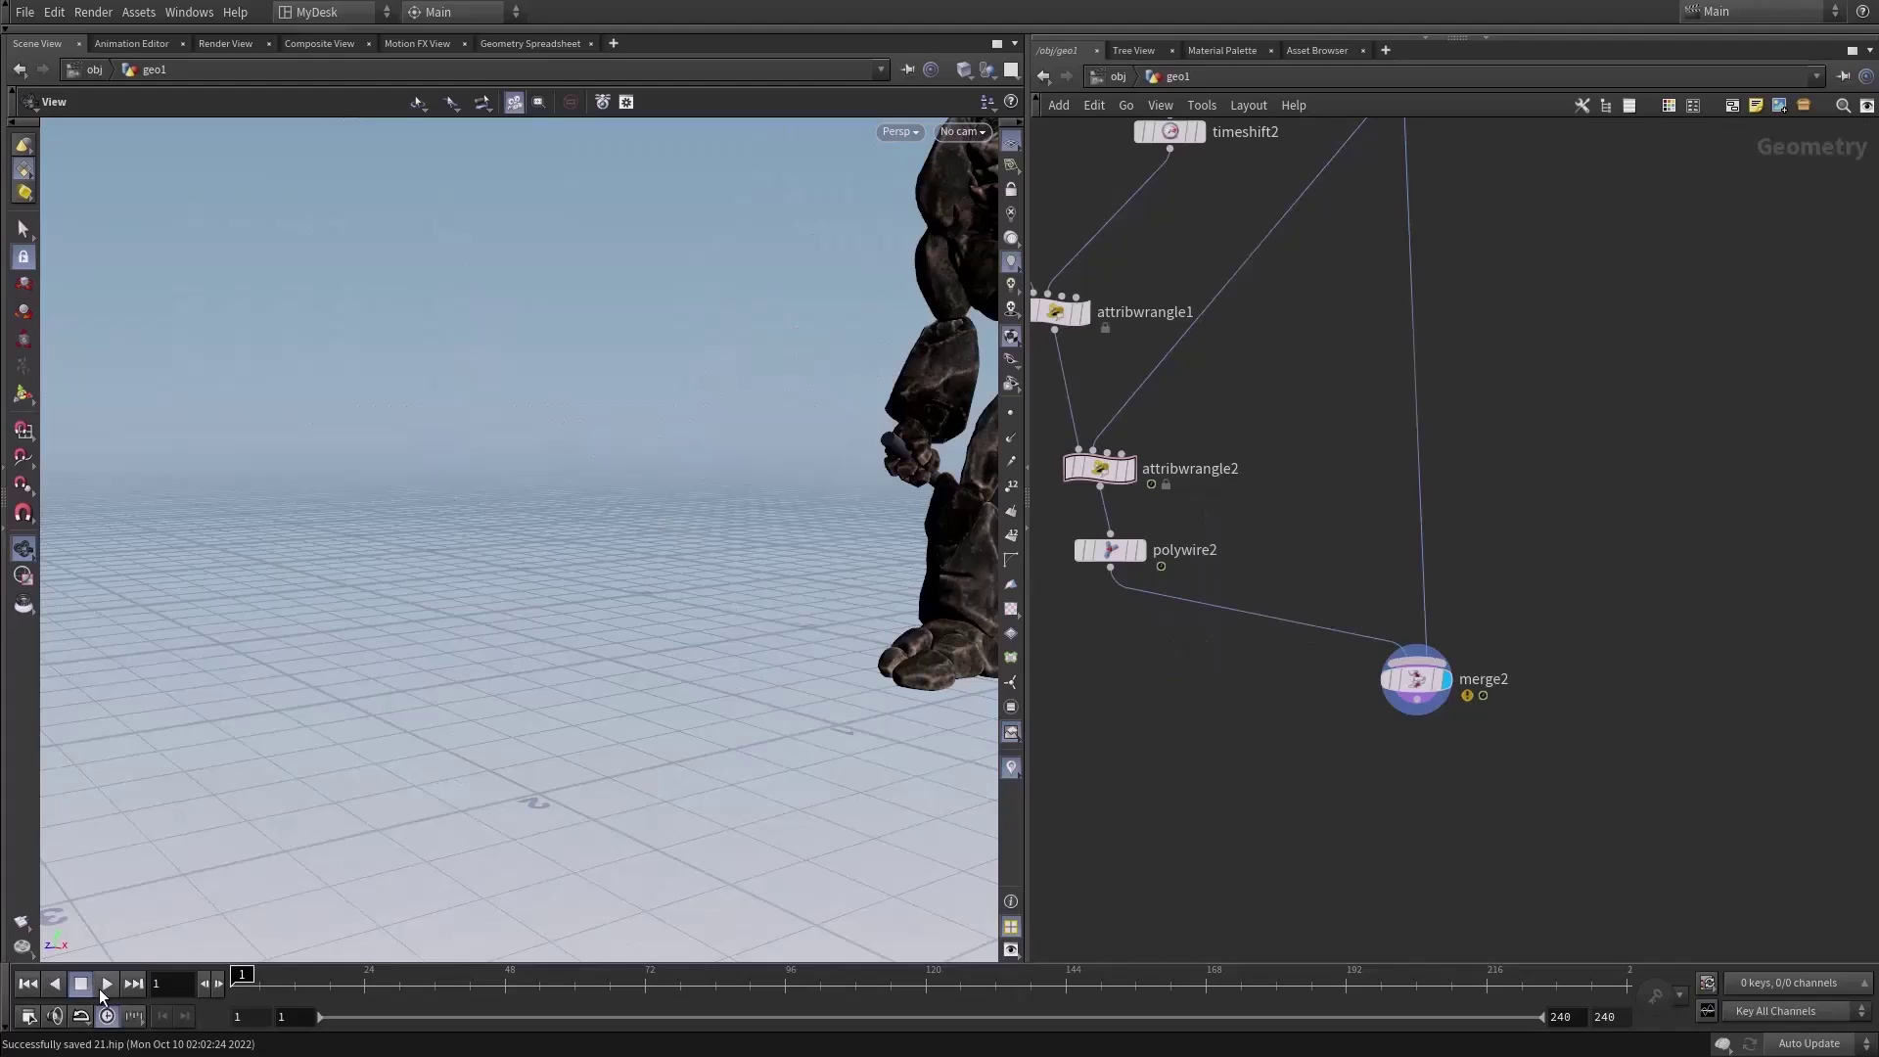
{"action": "left_click", "coordinate": [107, 984]}
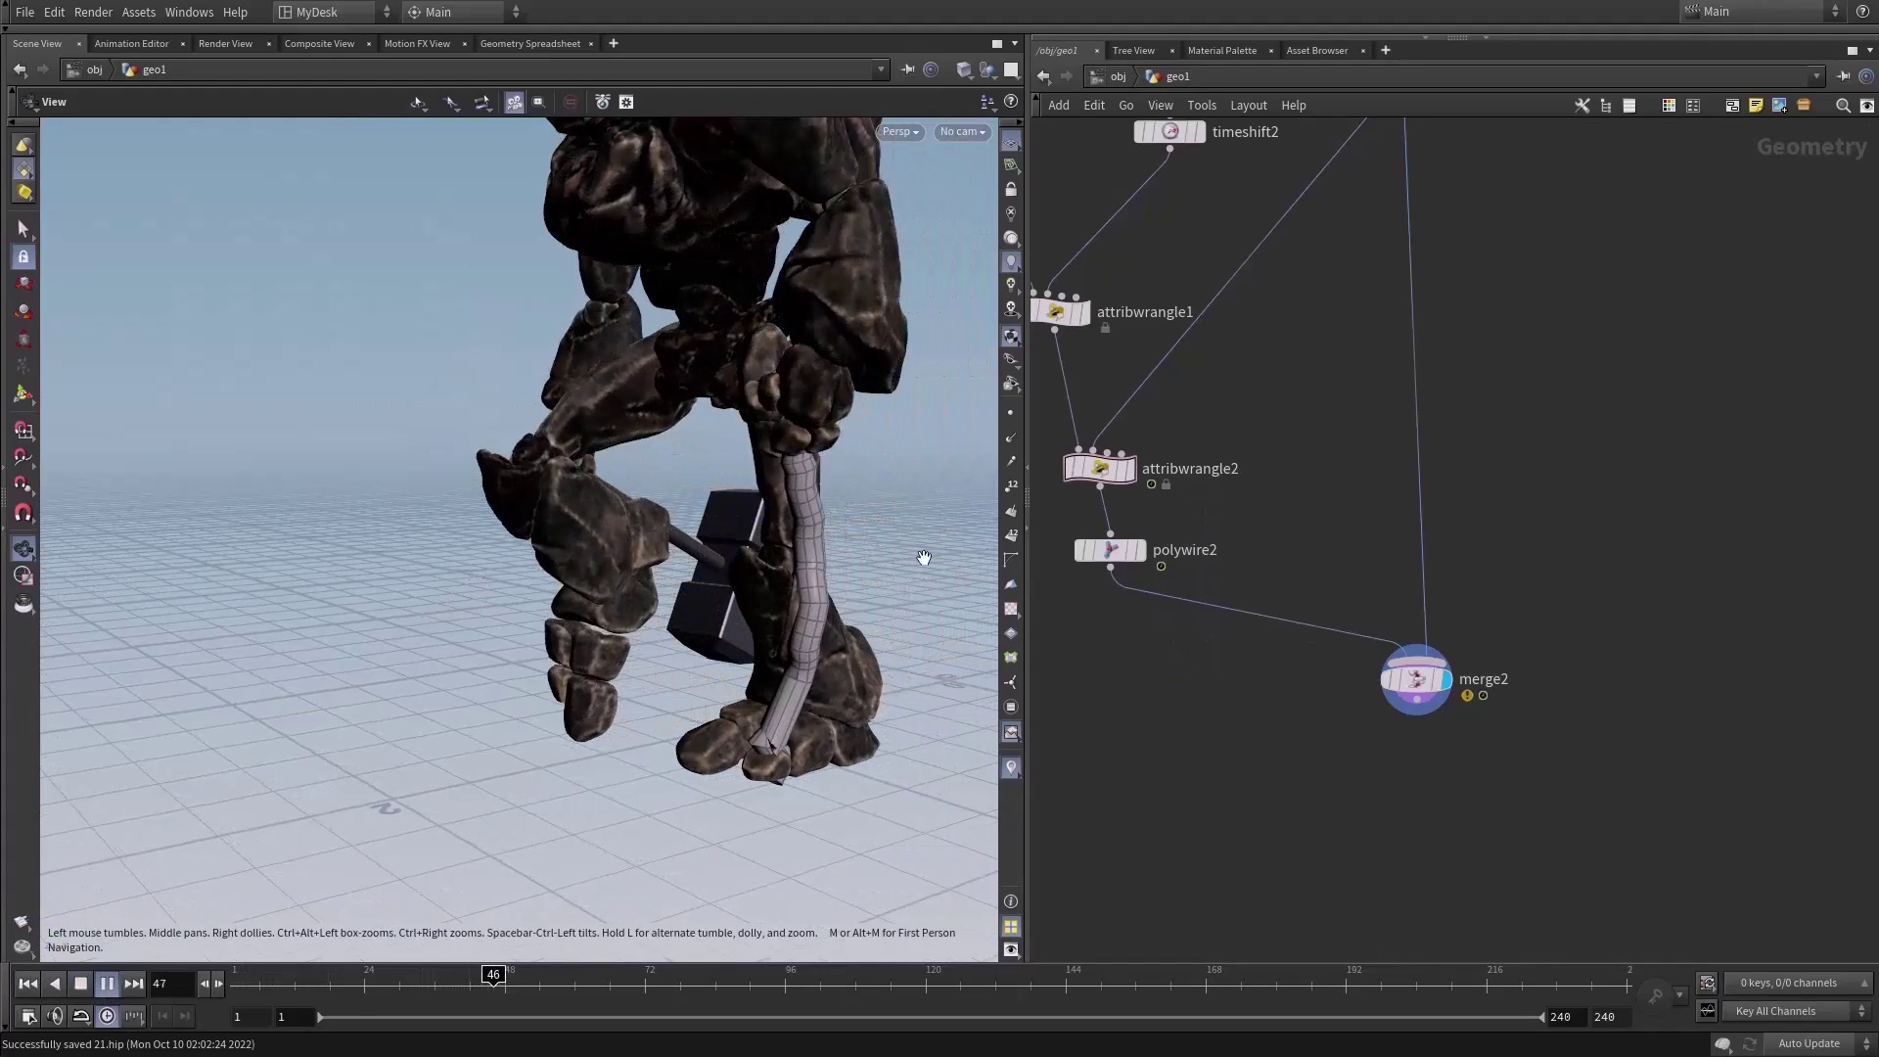
{"action": "mouse_move", "coordinate": [1131, 470]}
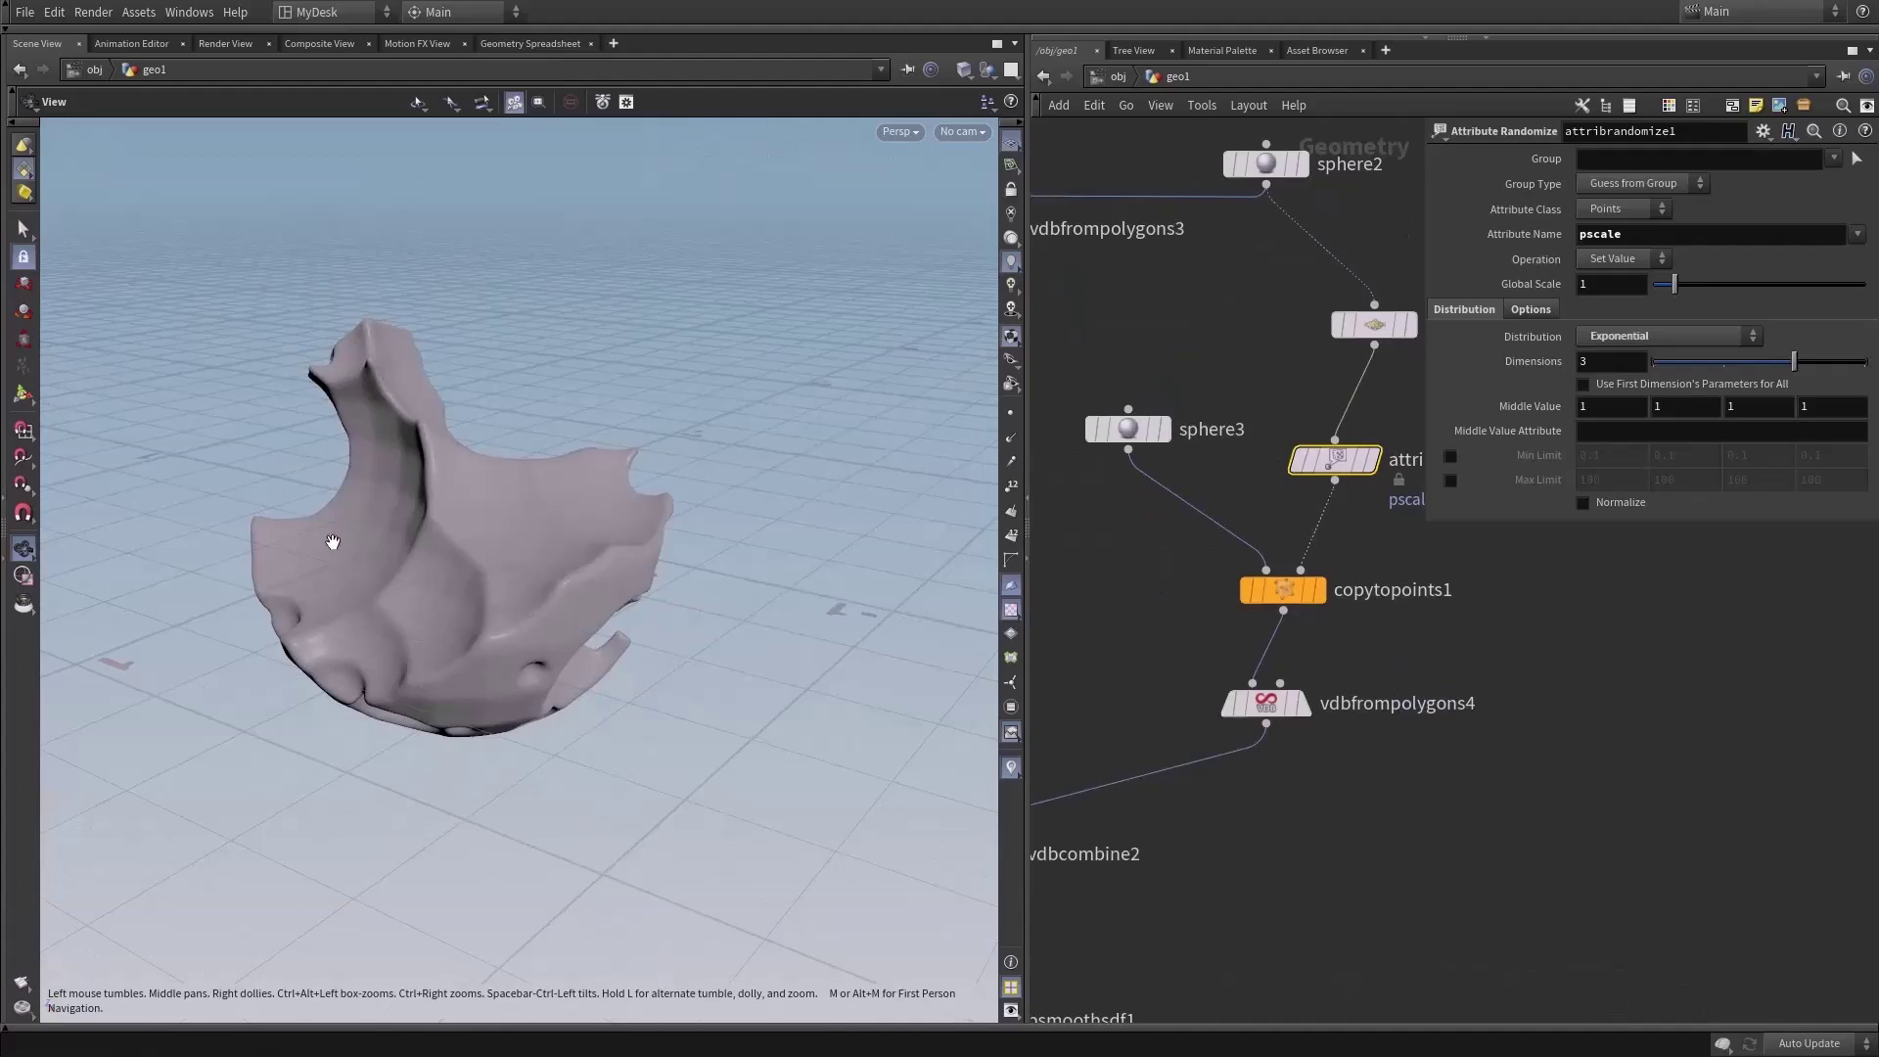
{"action": "left_click_drag", "start_coordinate": [332, 537], "coordinate": [569, 488]}
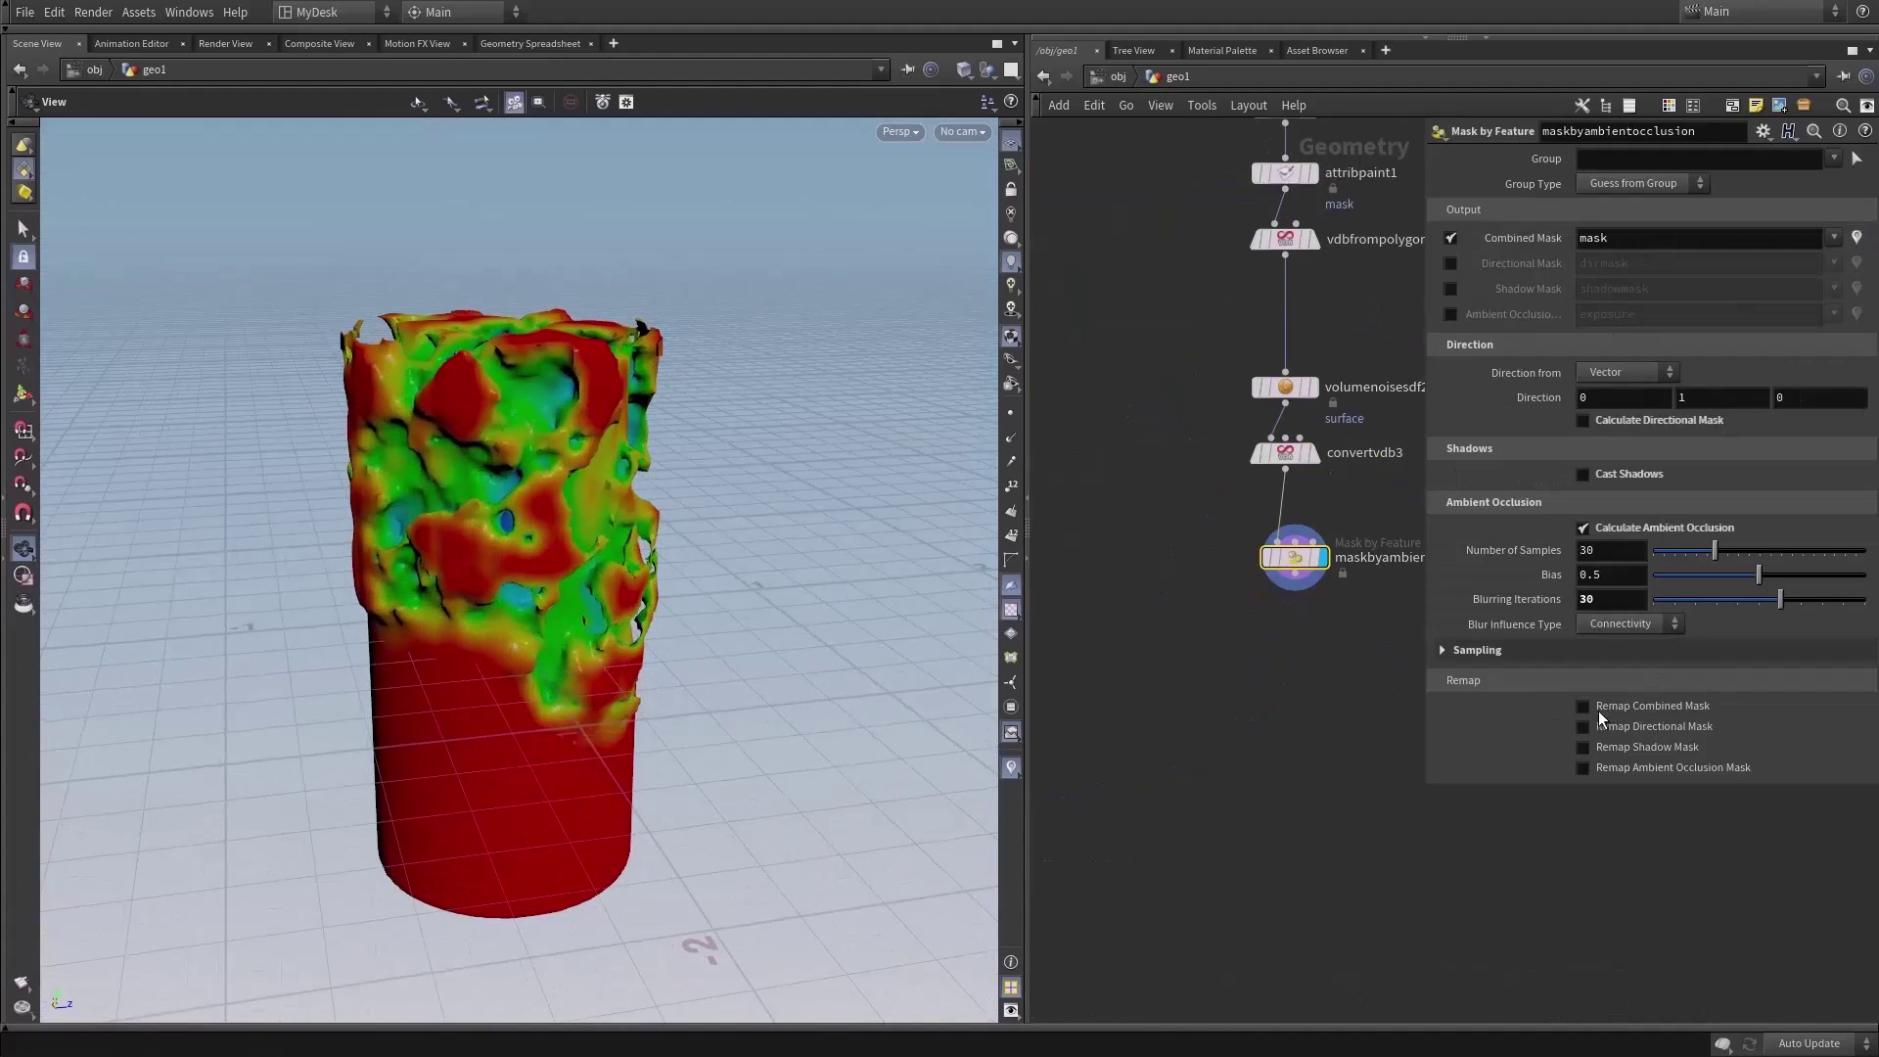
- Enable Remap Combined Mask on the ambient-occlusion mask and orbit around the cloud and smoke container
{"action": "left_click", "coordinate": [1600, 707]}
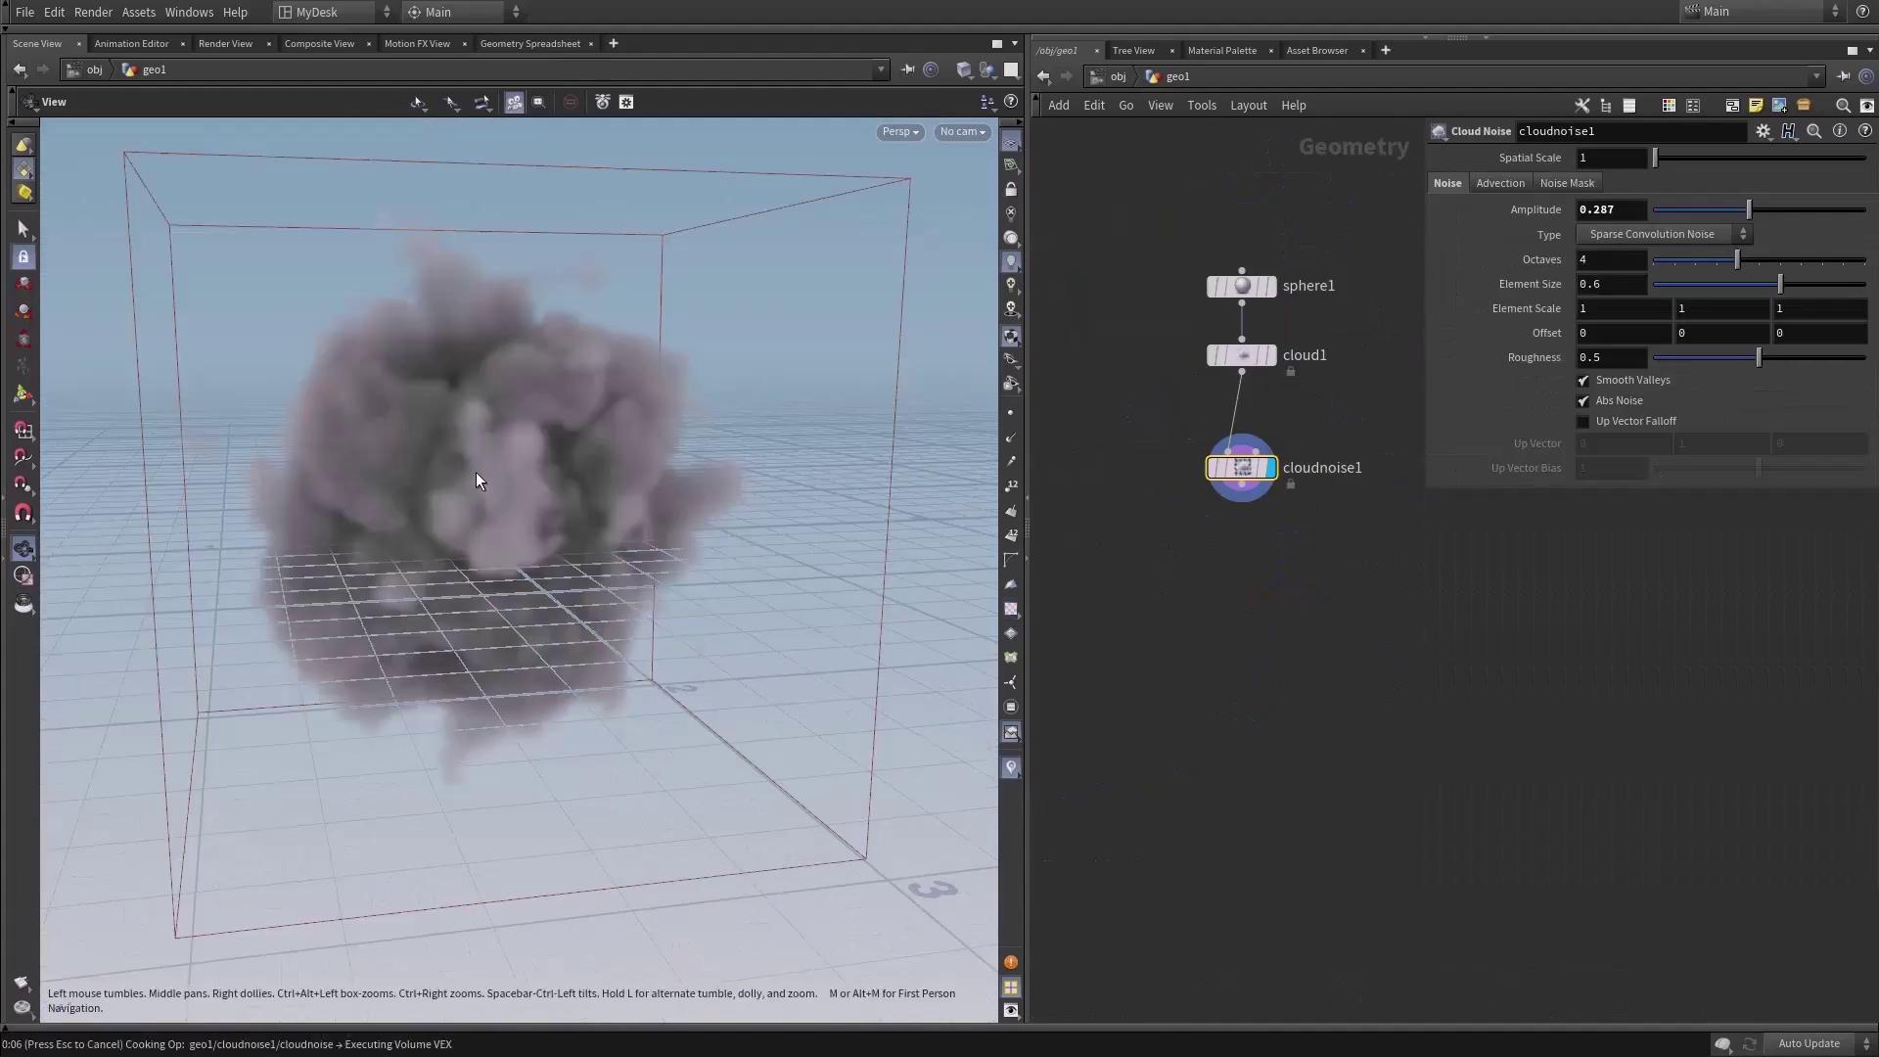
{"action": "left_click_drag", "start_coordinate": [482, 492], "coordinate": [579, 453]}
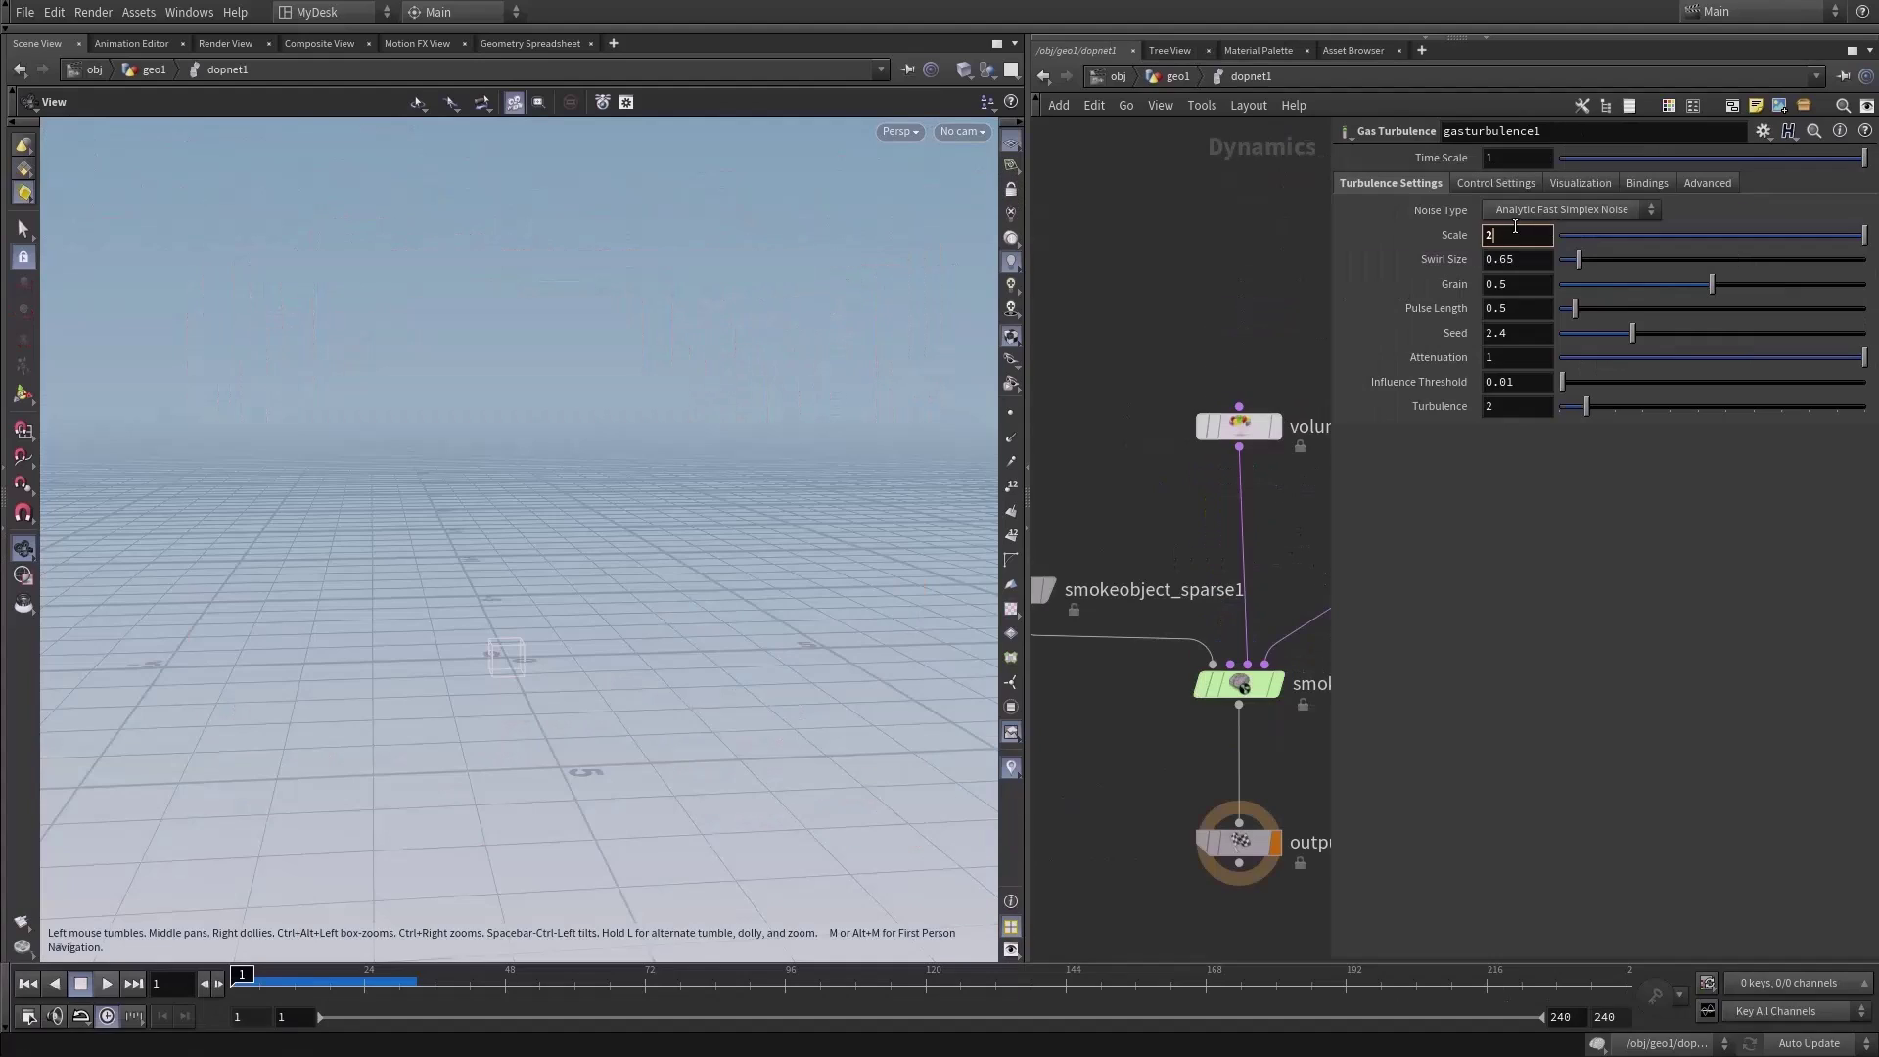
{"action": "left_click_drag", "start_coordinate": [547, 621], "coordinate": [466, 619]}
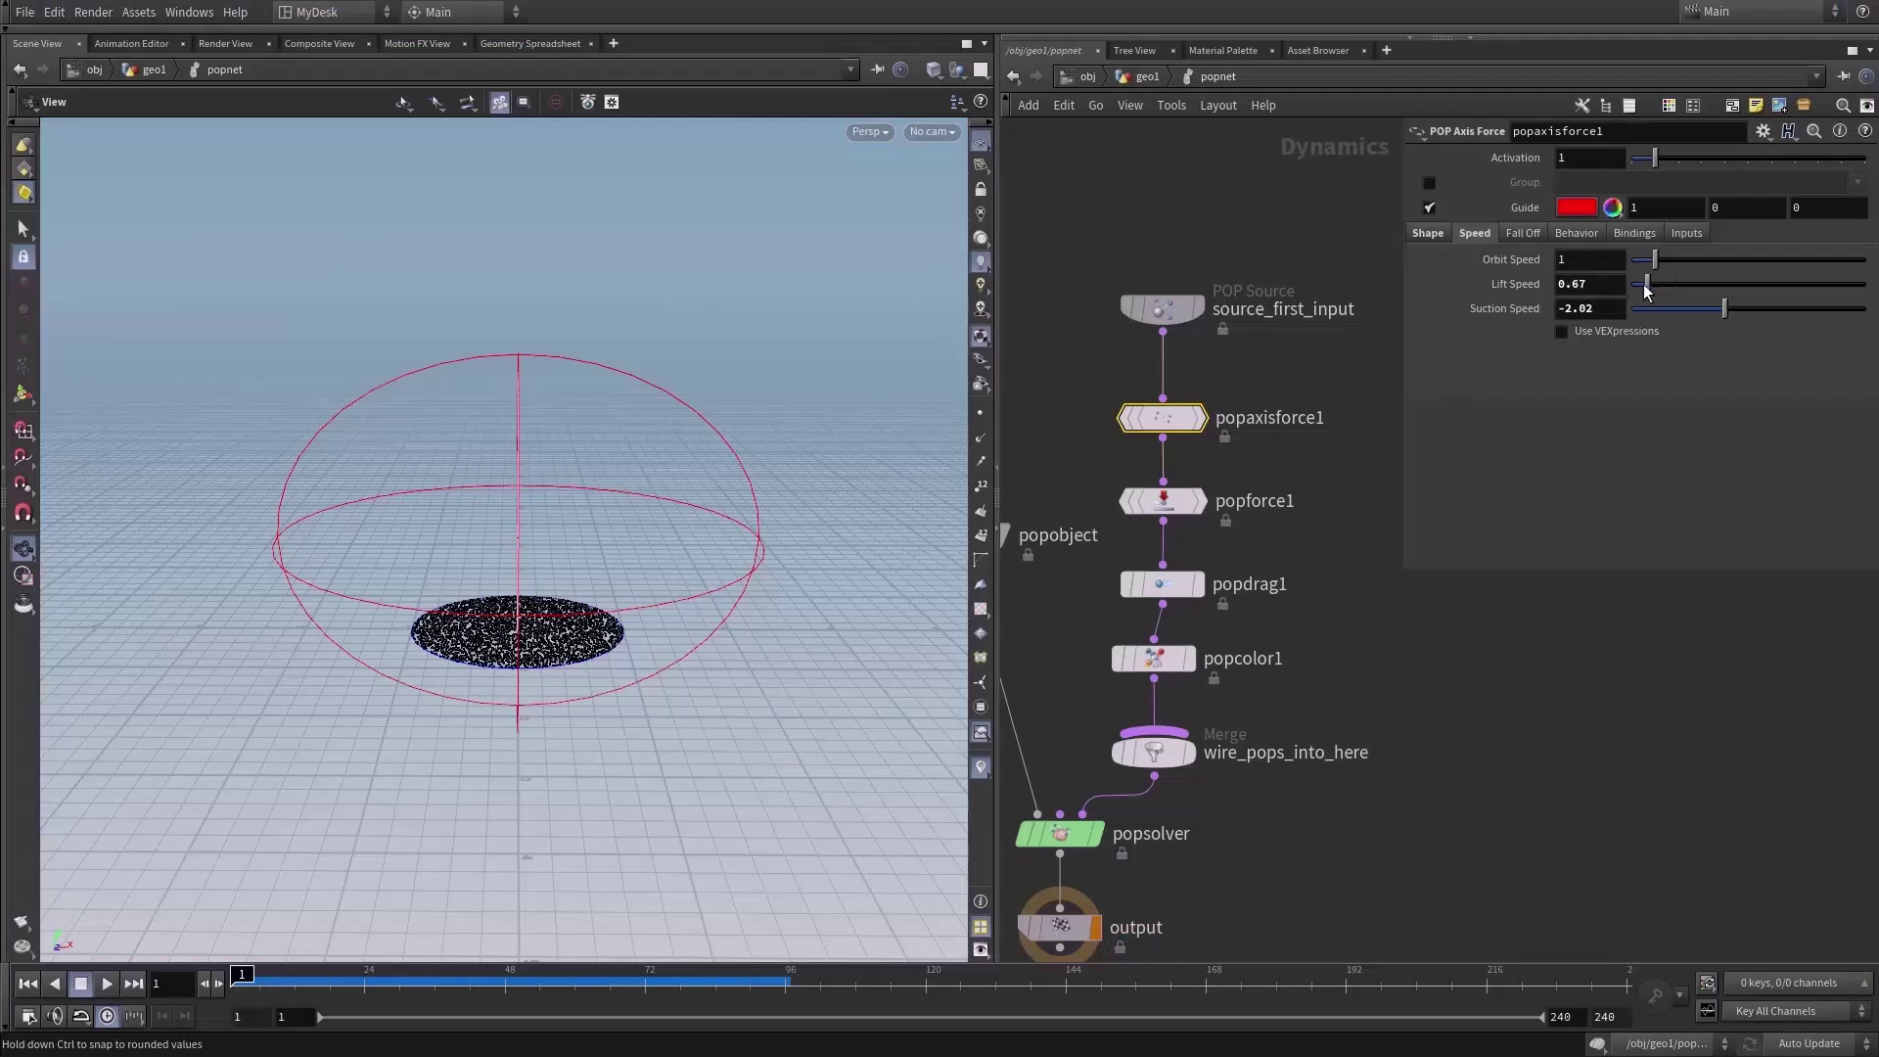
- Run the particle sim with lift speed 0, reset it to frame 1, and select the particle source
{"action": "left_click_drag", "start_coordinate": [585, 641], "coordinate": [522, 643]}
{"action": "key", "text": "Up"}
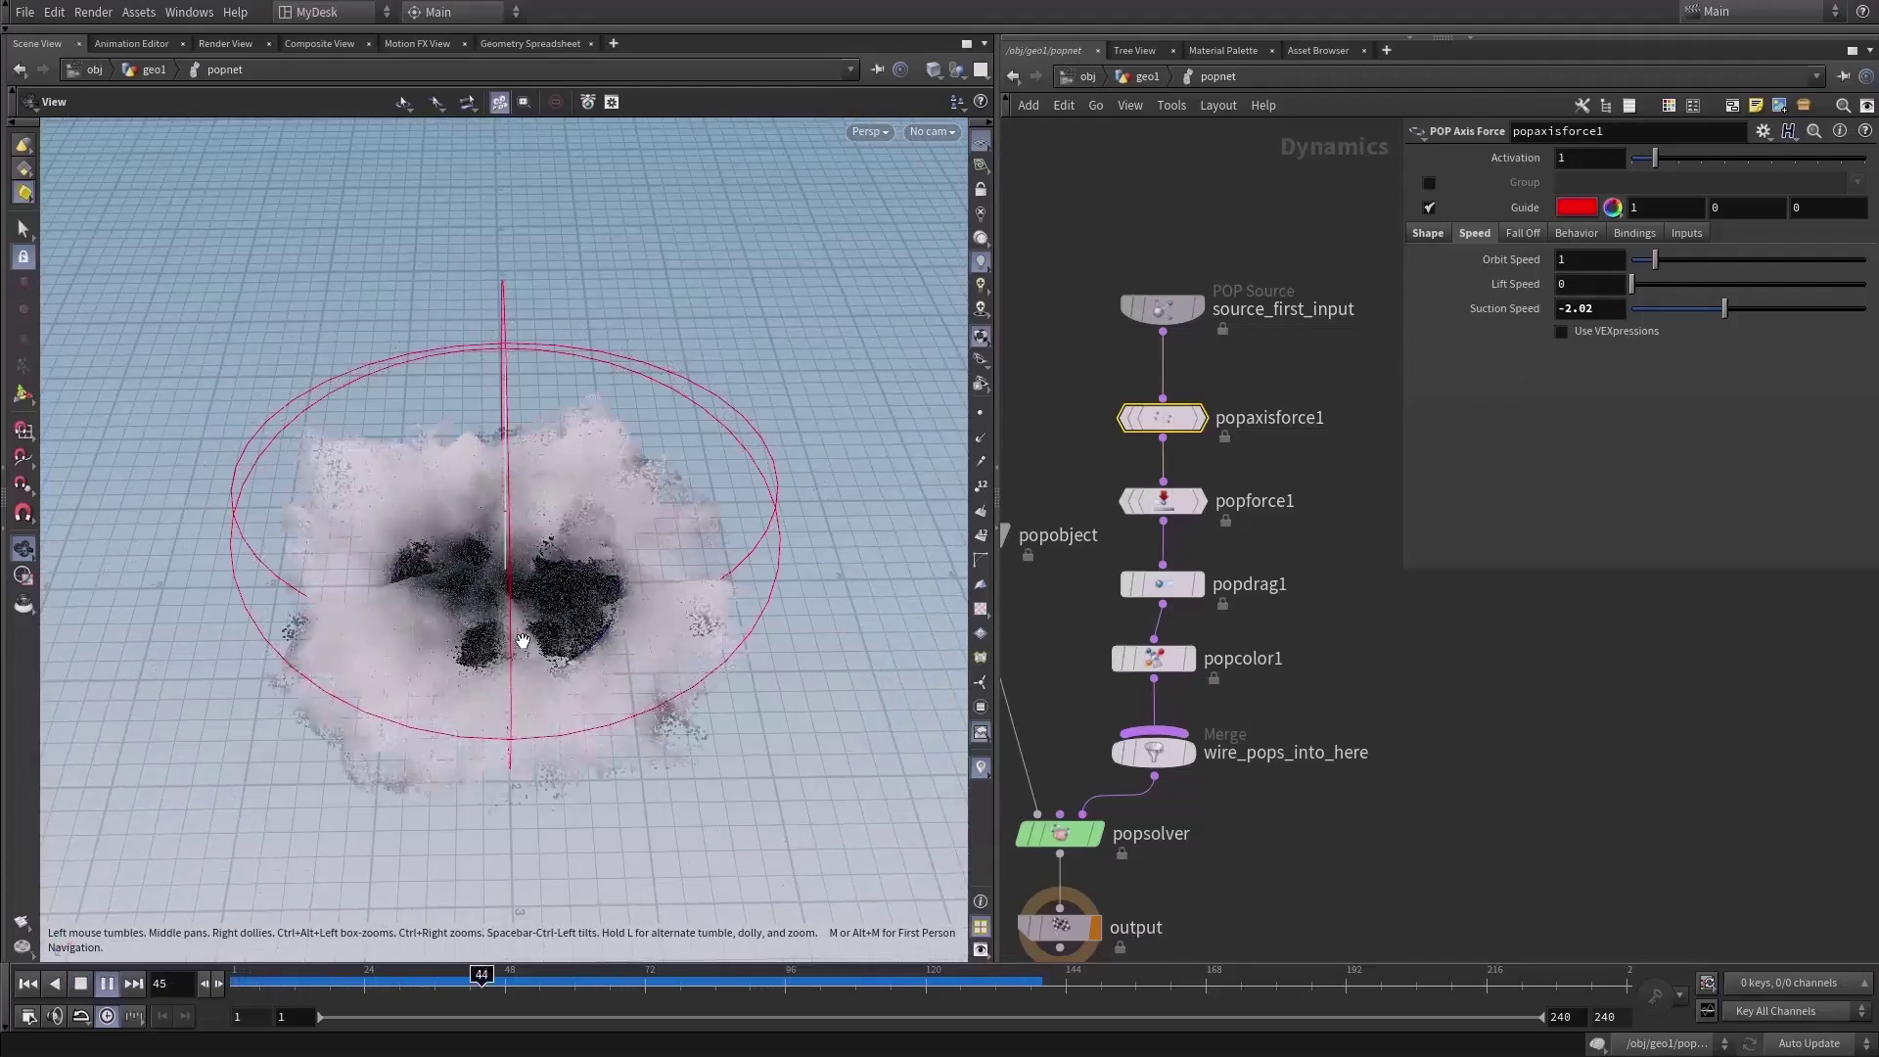
{"action": "key", "text": "ctrl+Up"}
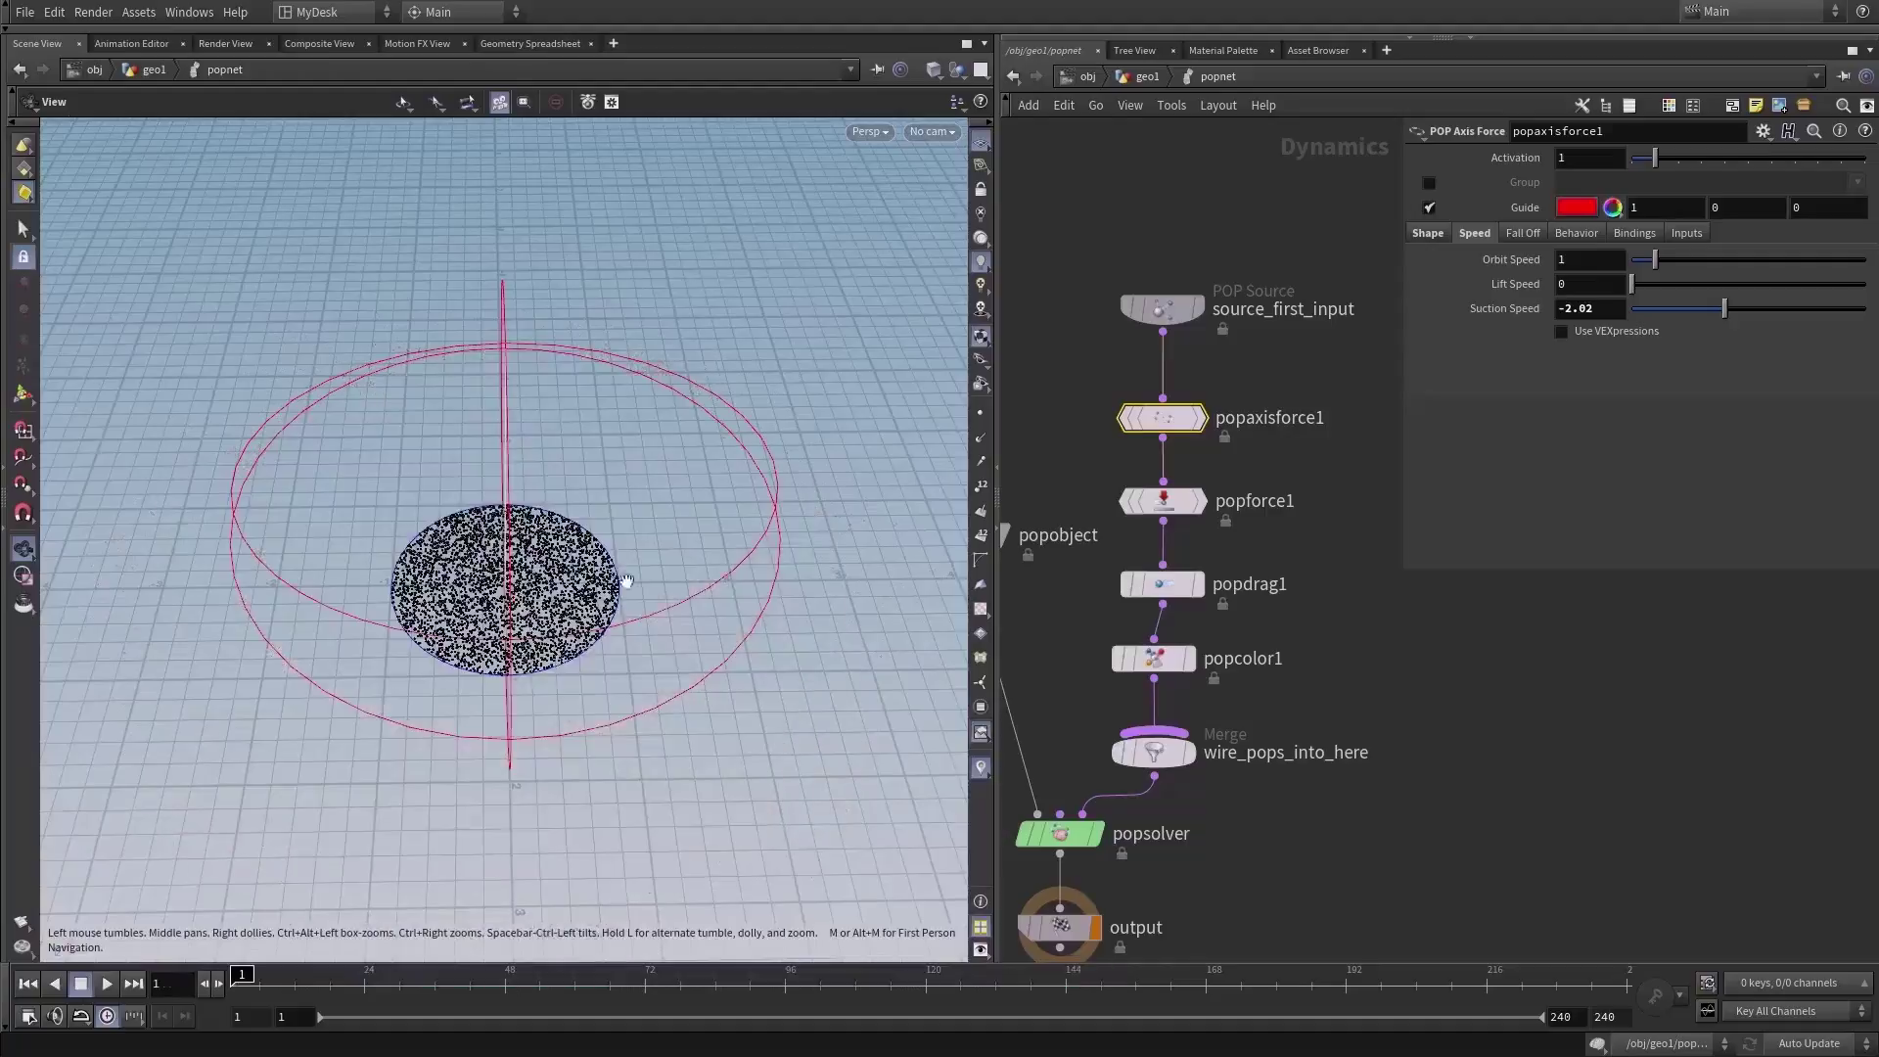
{"action": "left_click", "coordinate": [1163, 309]}
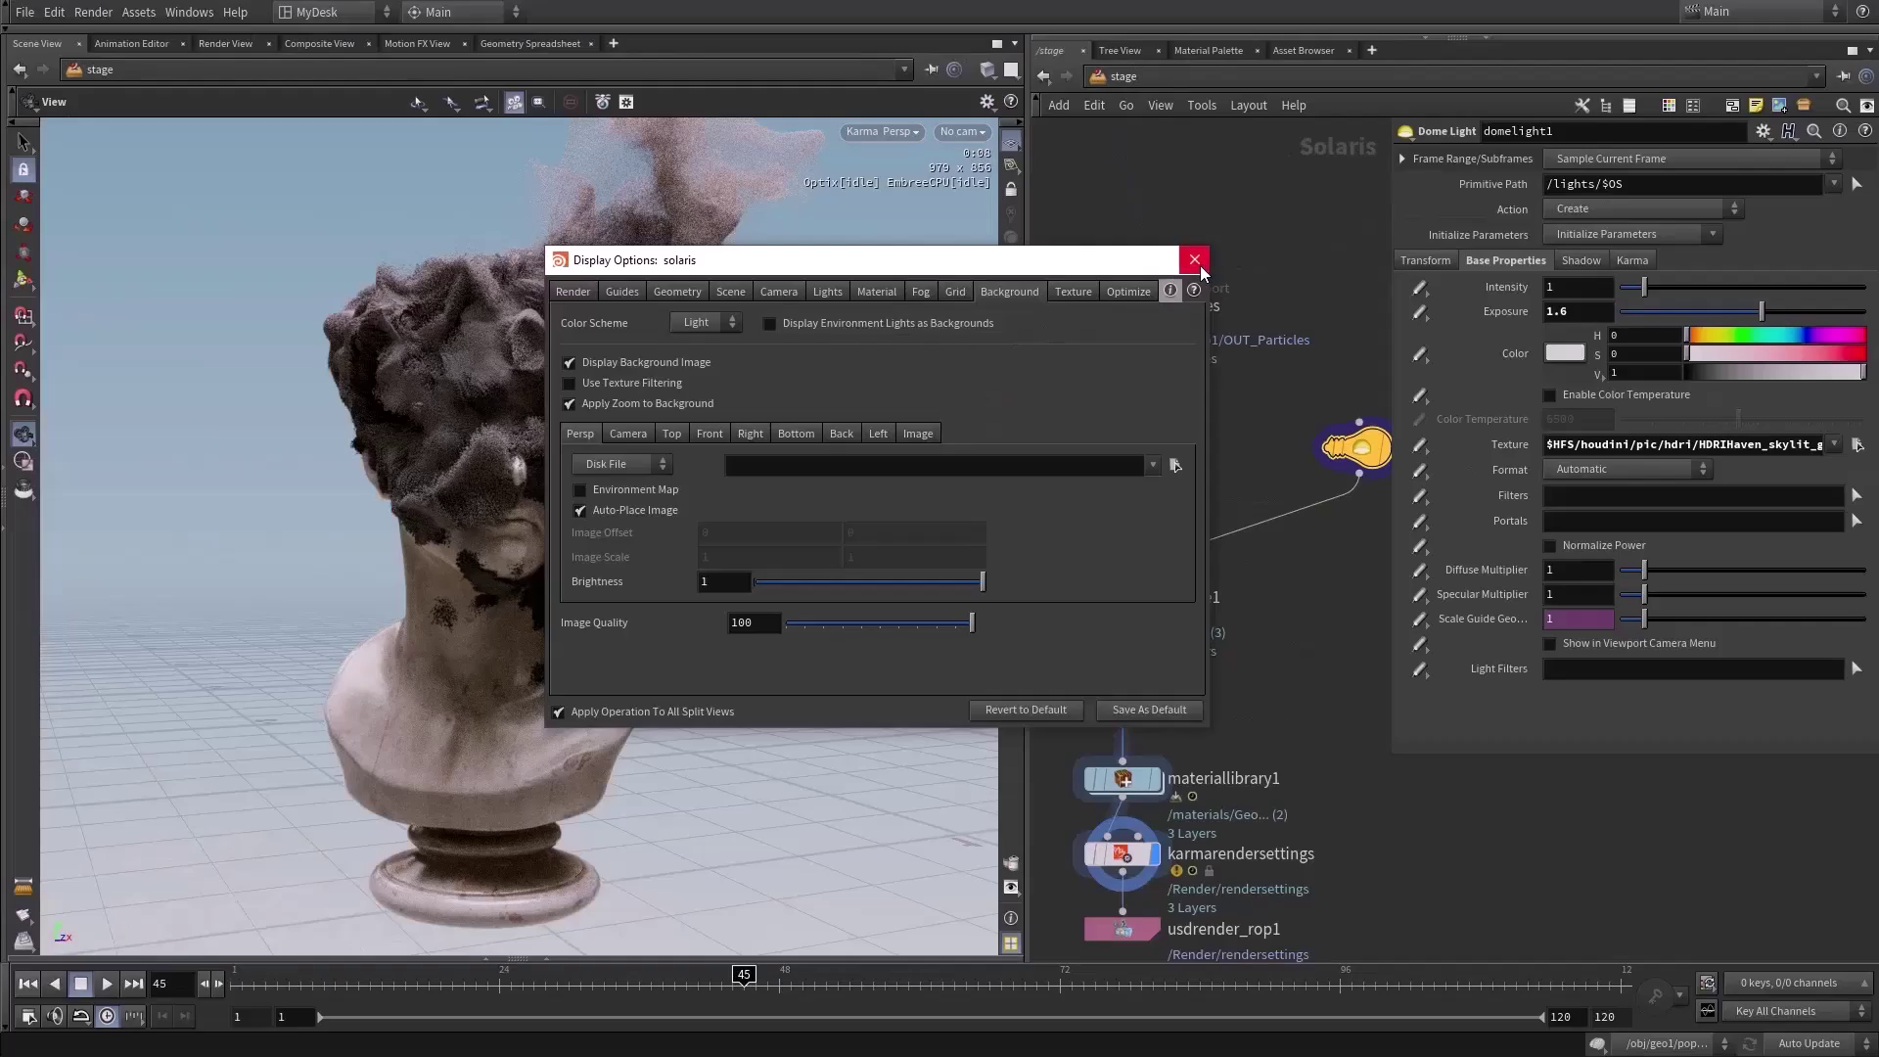
- Close the display options and bring up hmtlxrampc1's color ramp settings in a floating panel
{"action": "left_click", "coordinate": [1194, 260]}
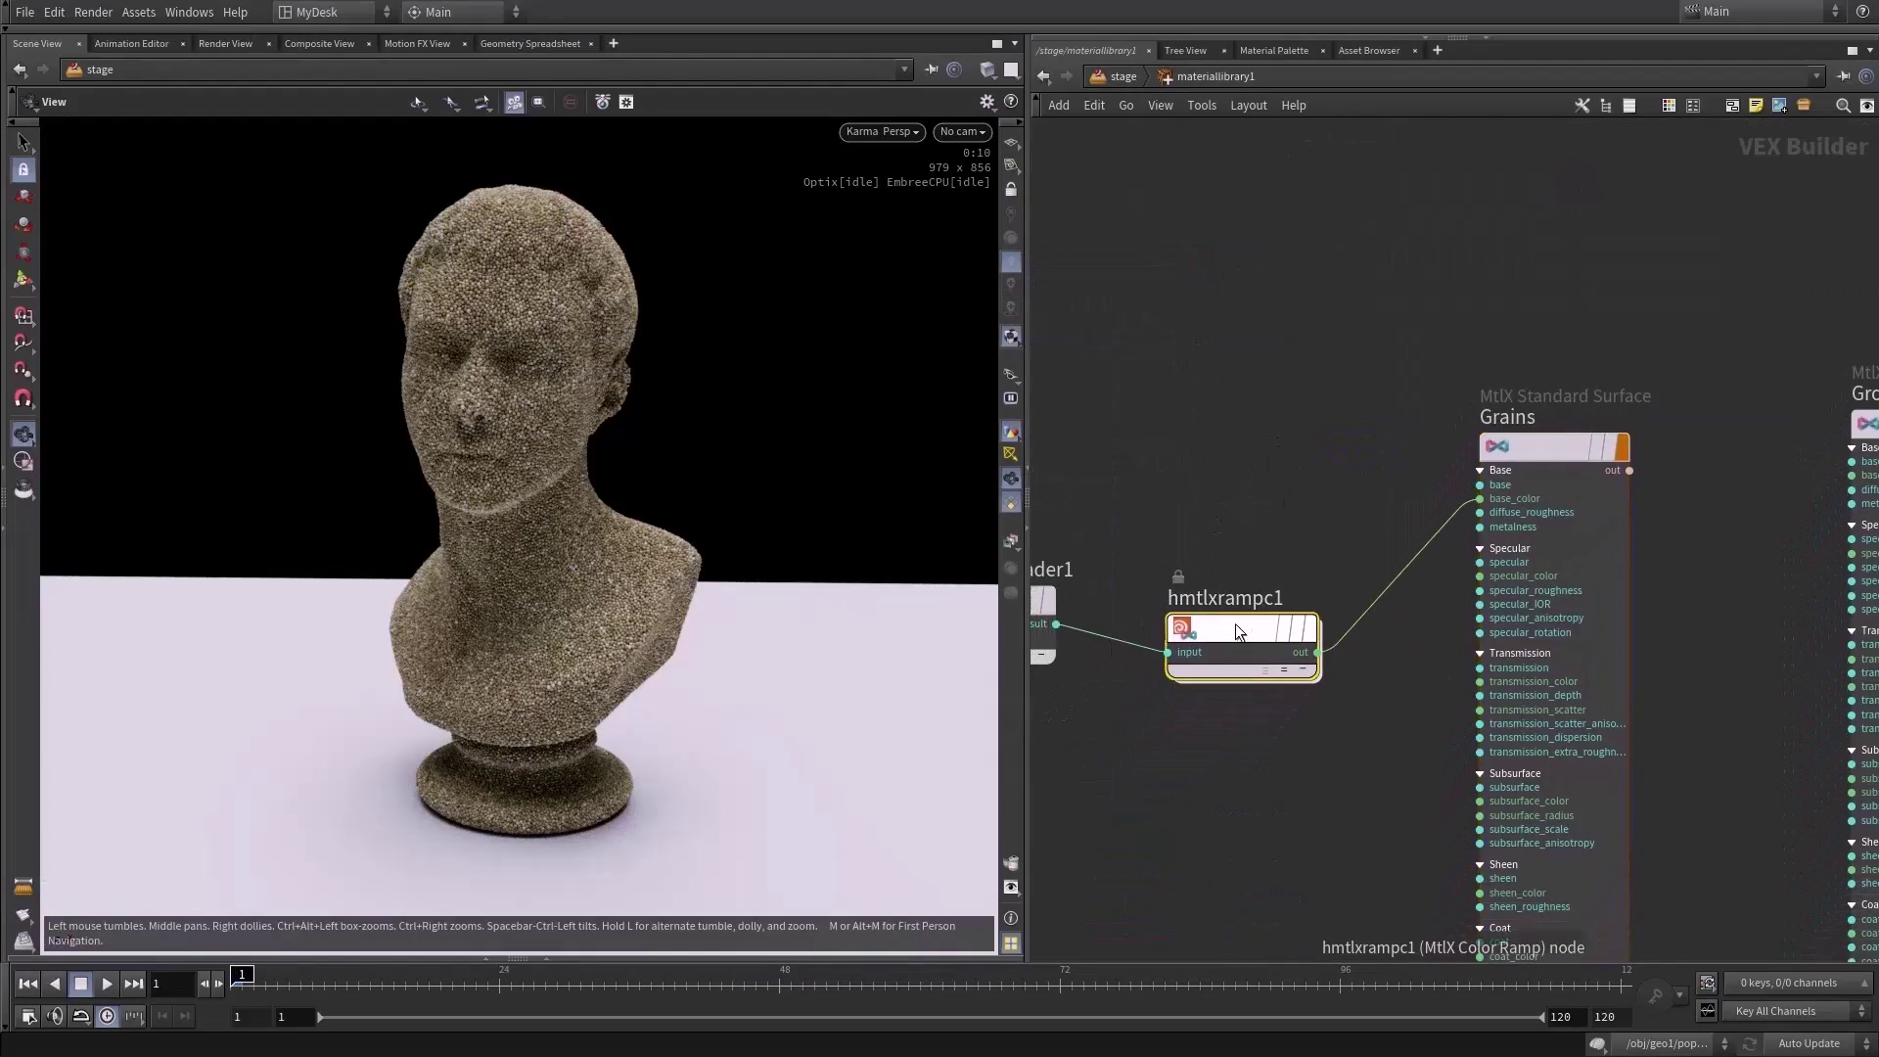
{"action": "key", "text": "p"}
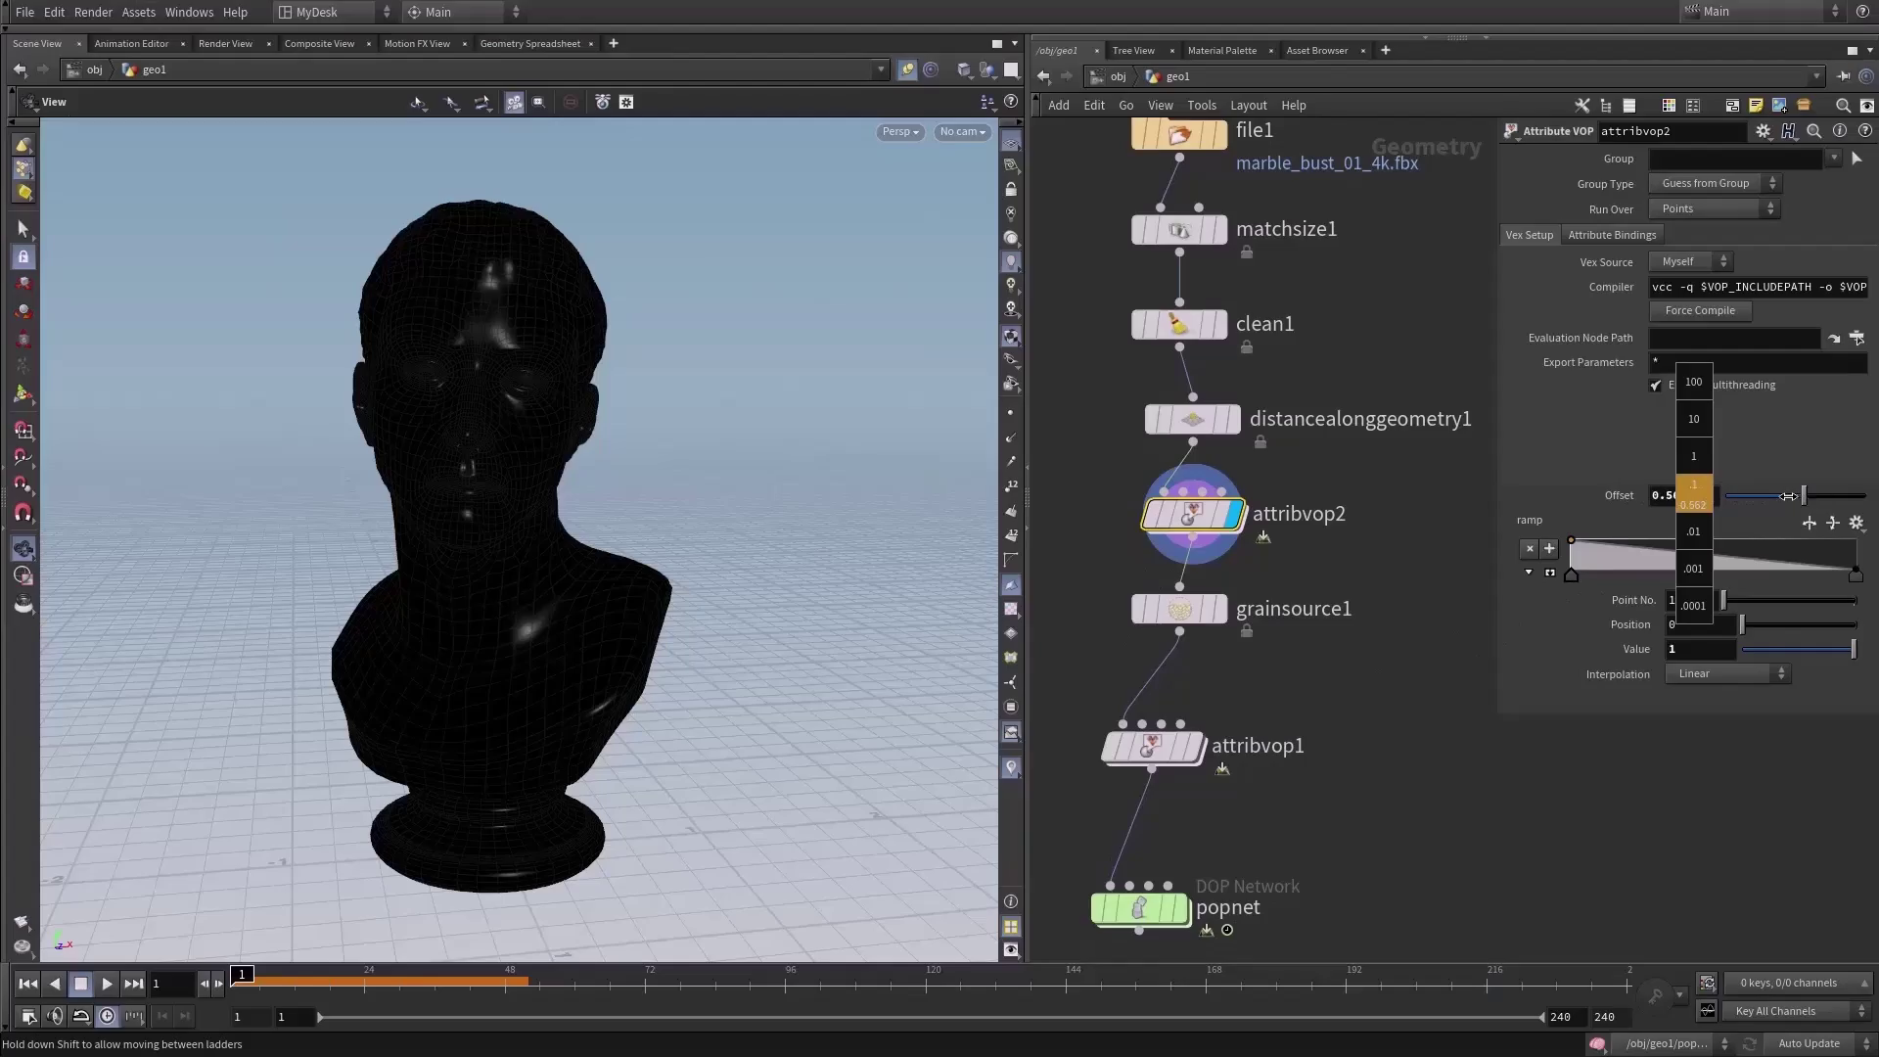
- Raise the attribvop2 ramp Offset to brighten the bust, then reset the cloth sim to frame 1
{"action": "middle_click_drag", "start_coordinate": [1758, 496], "coordinate": [1727, 496]}
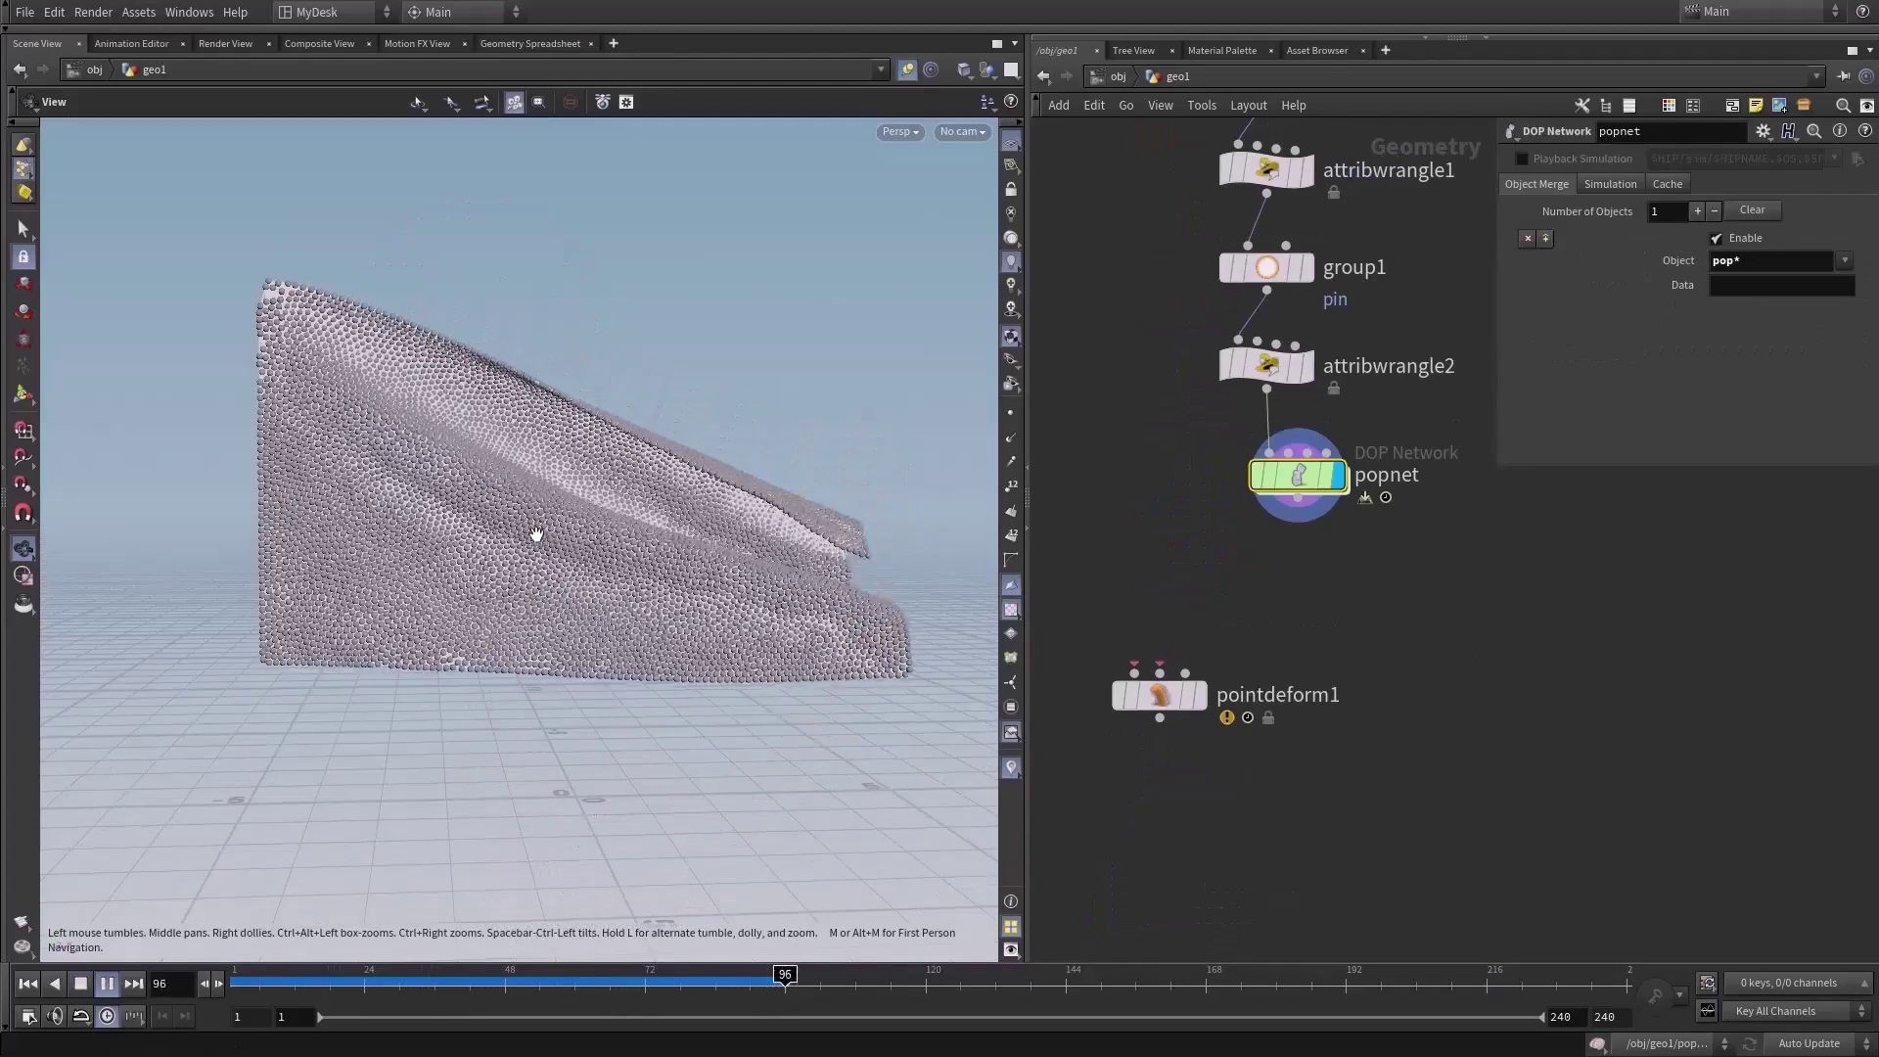
{"action": "key", "text": "ctrl+Up"}
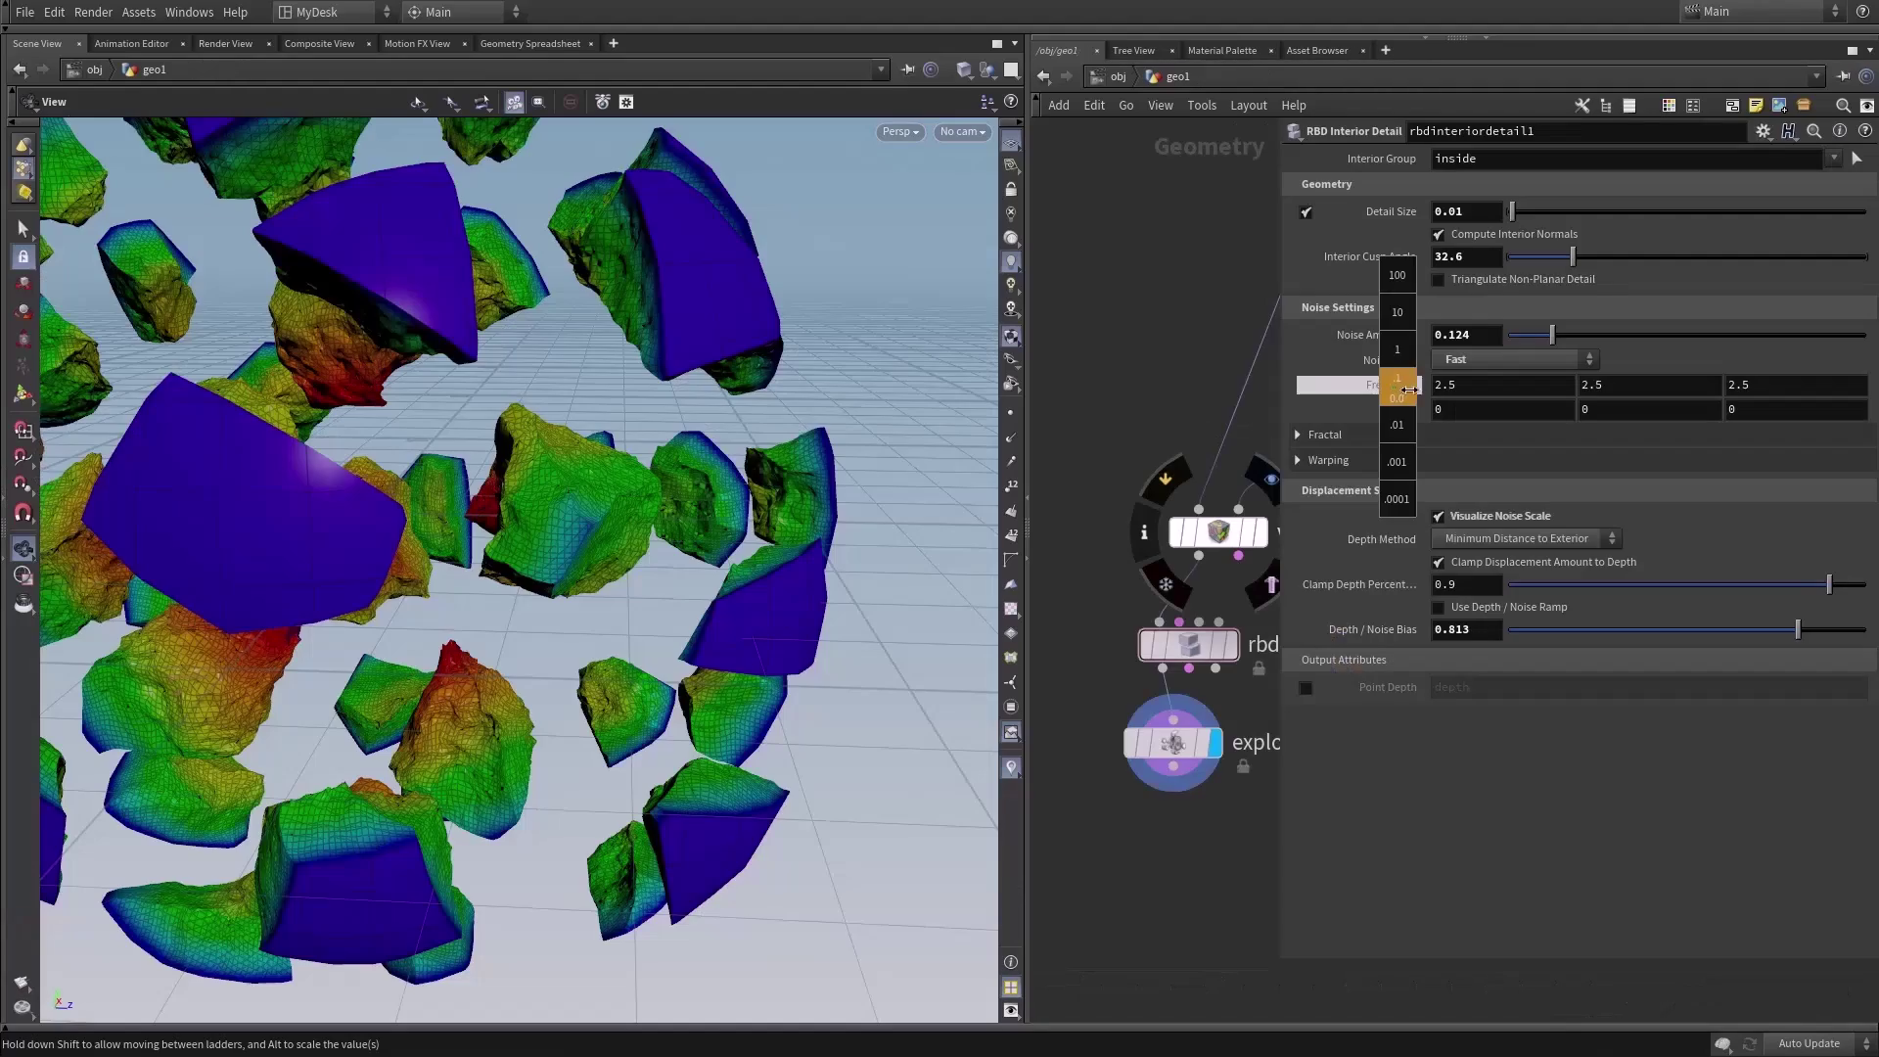
- Set interior noise Frequency to 2.9 and Depth / Noise Bias to 0.593, then reset the beam sim
{"action": "middle_click_drag", "start_coordinate": [1407, 390], "coordinate": [1451, 391]}
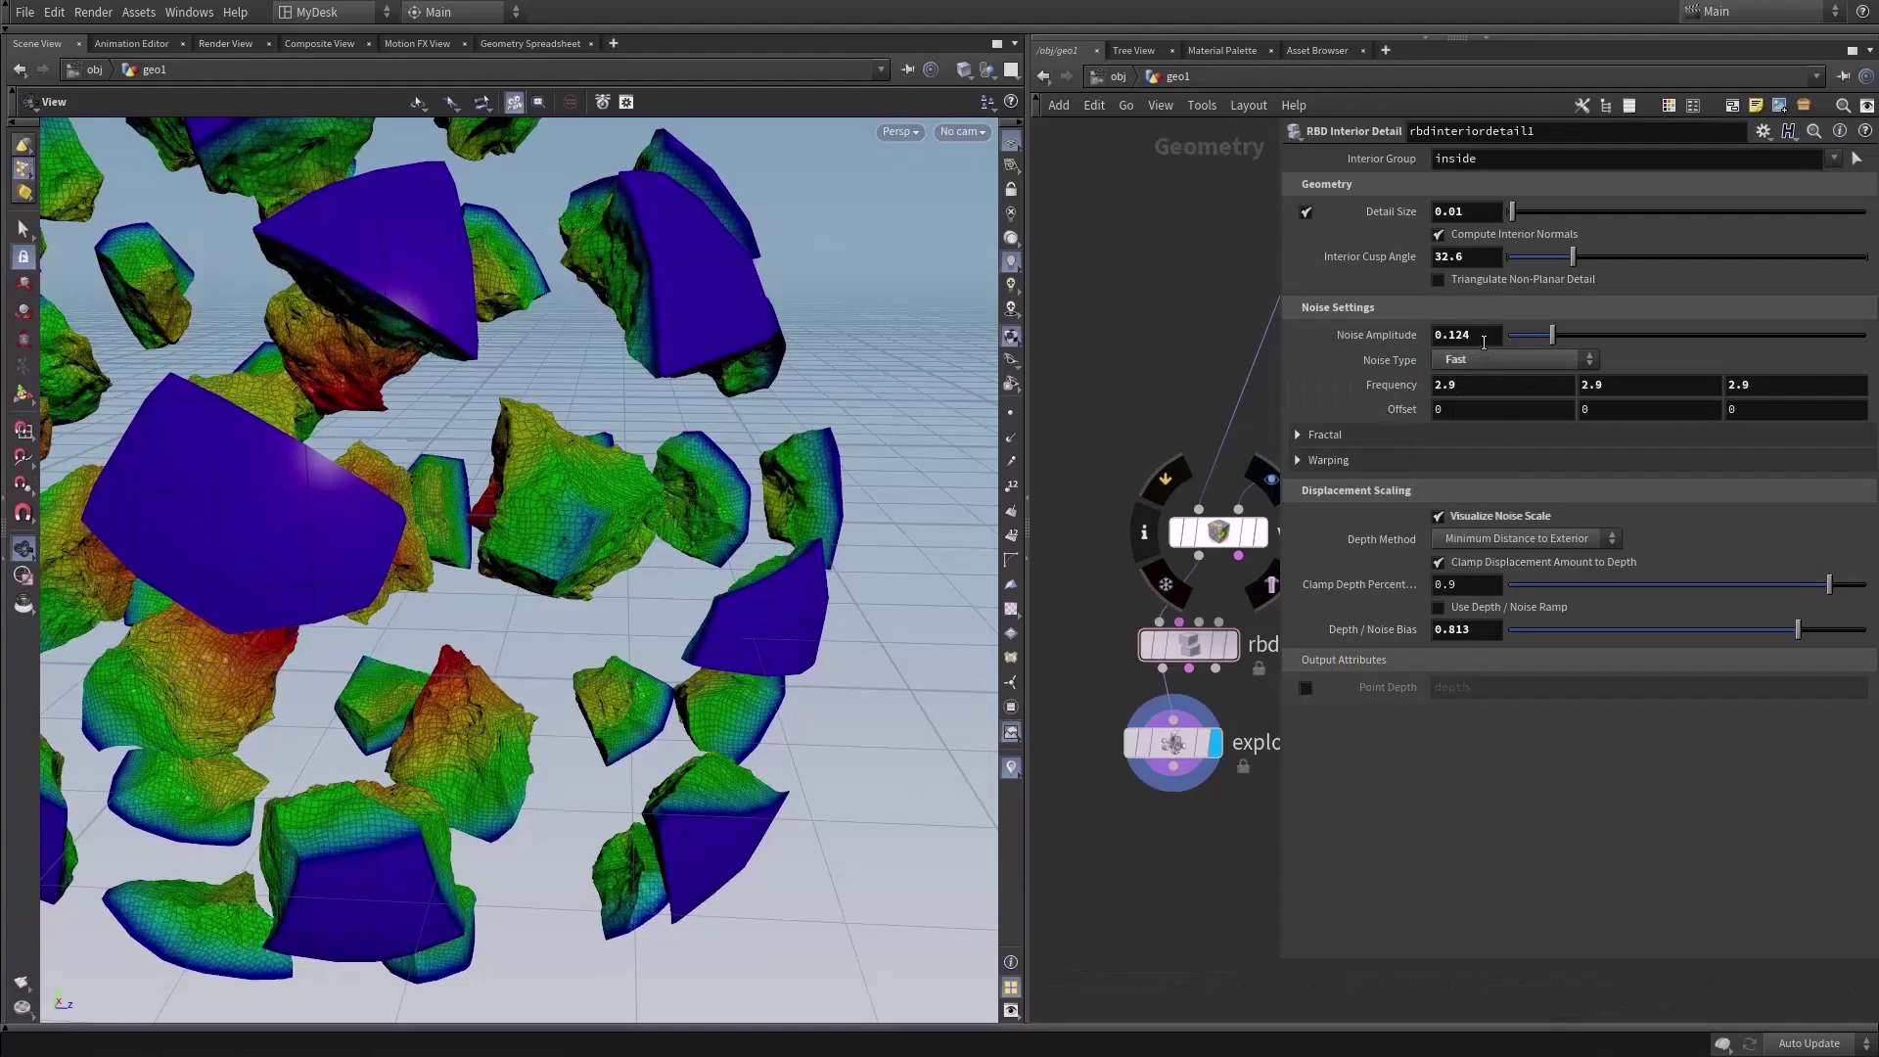
{"action": "left_click_drag", "start_coordinate": [1798, 629], "coordinate": [1725, 634]}
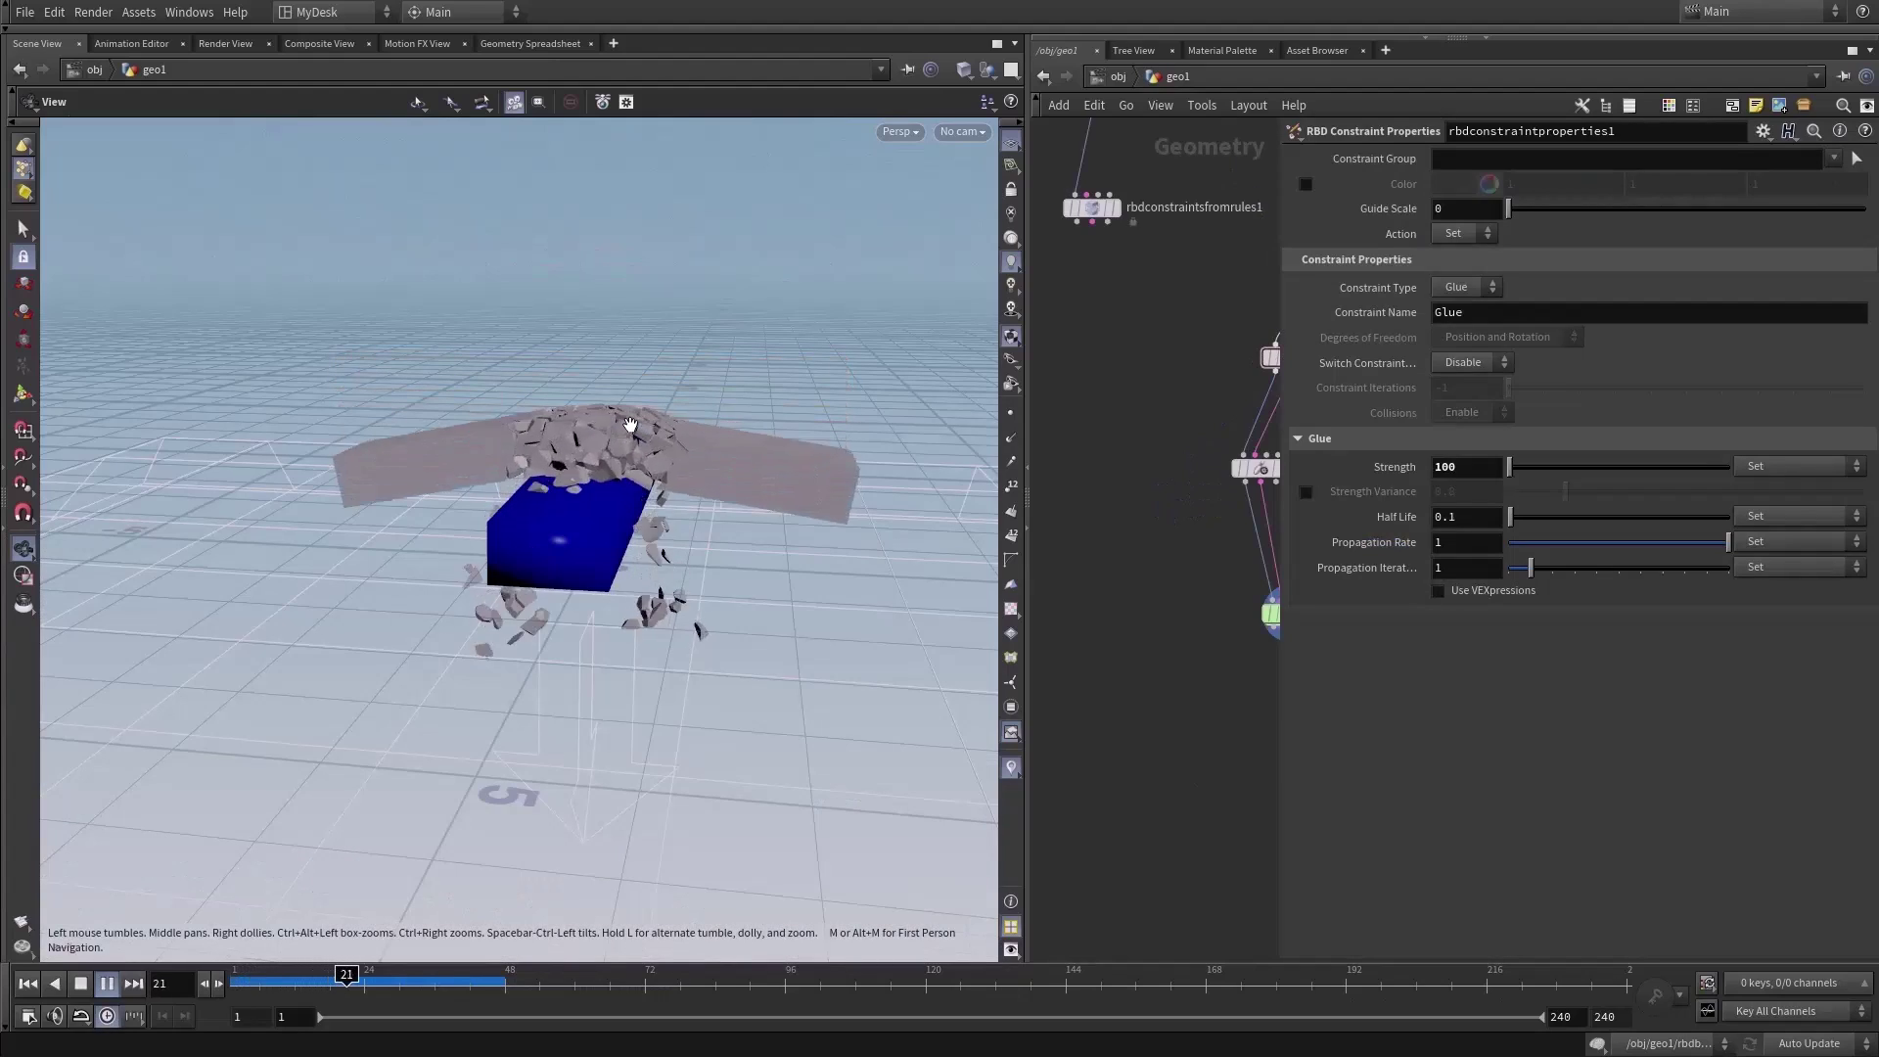
{"action": "key", "text": "ctrl+Up"}
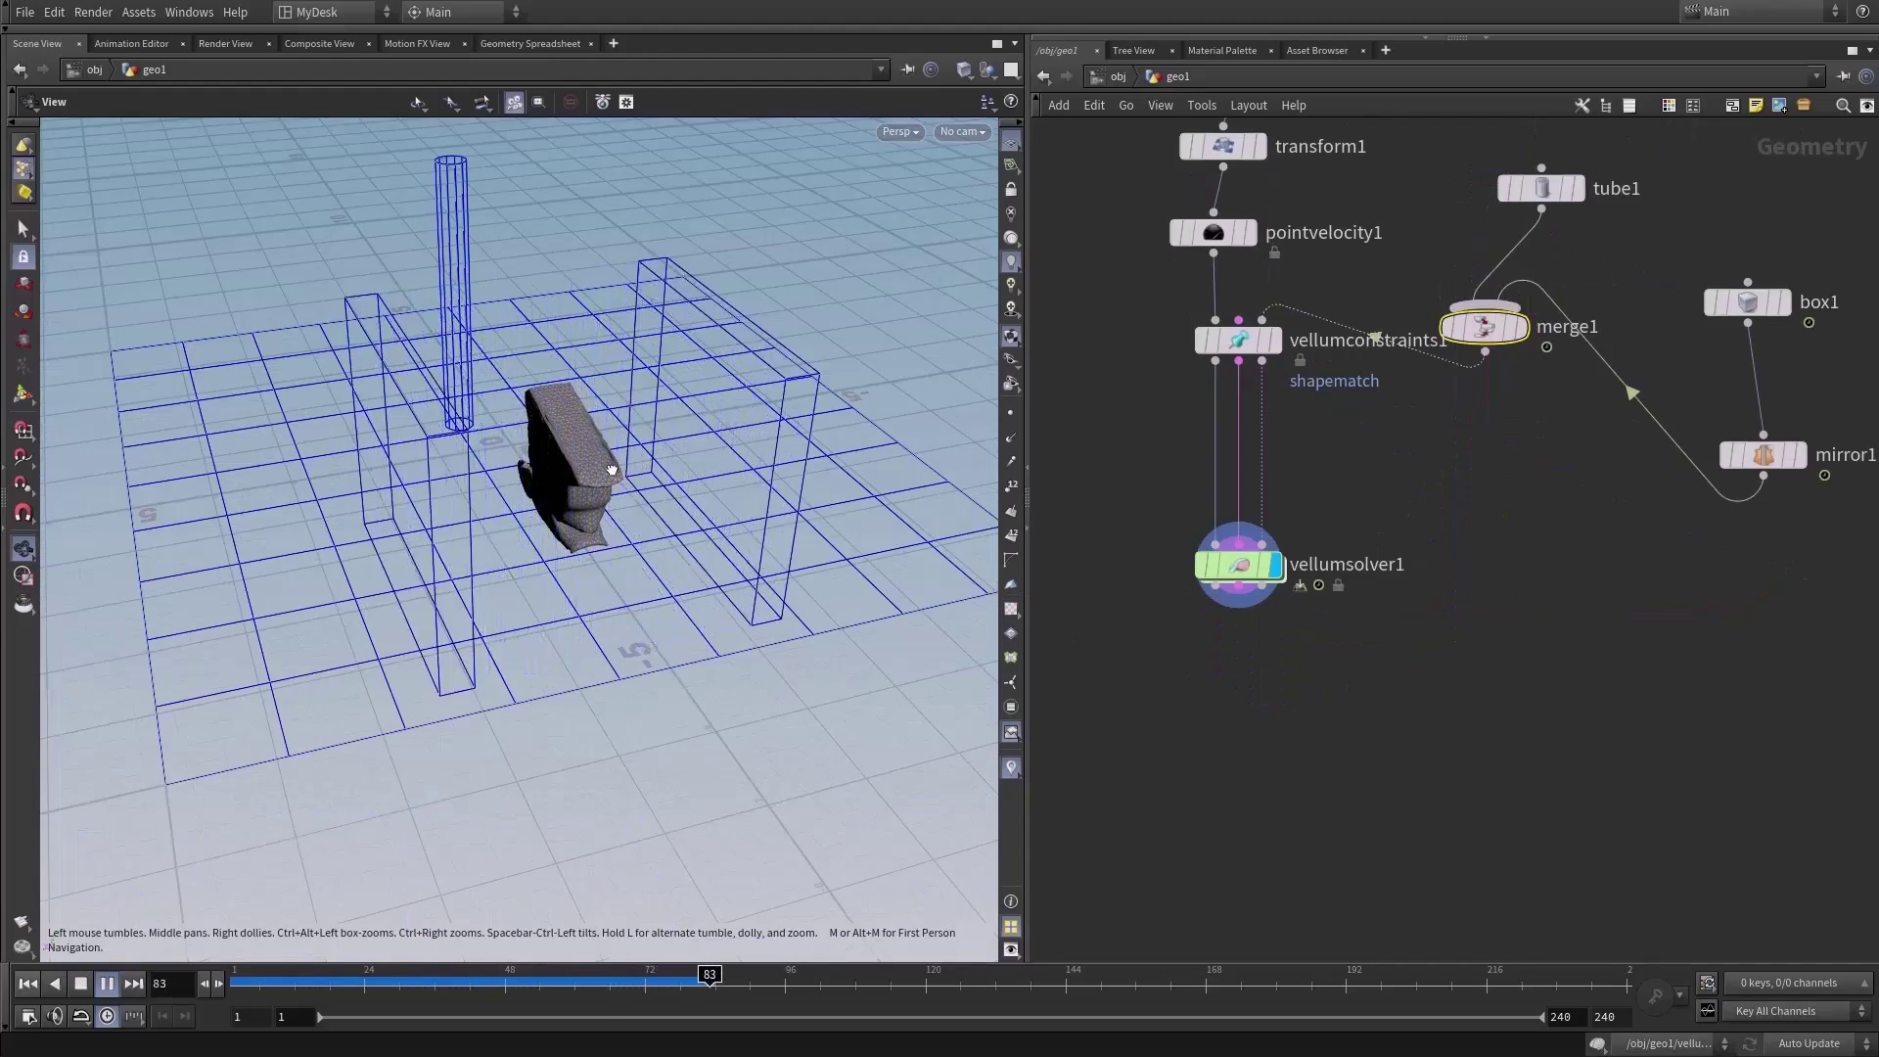
- Orbit around the inflated Vellum toy on the grid
{"action": "left_click_drag", "start_coordinate": [611, 471], "coordinate": [746, 453]}
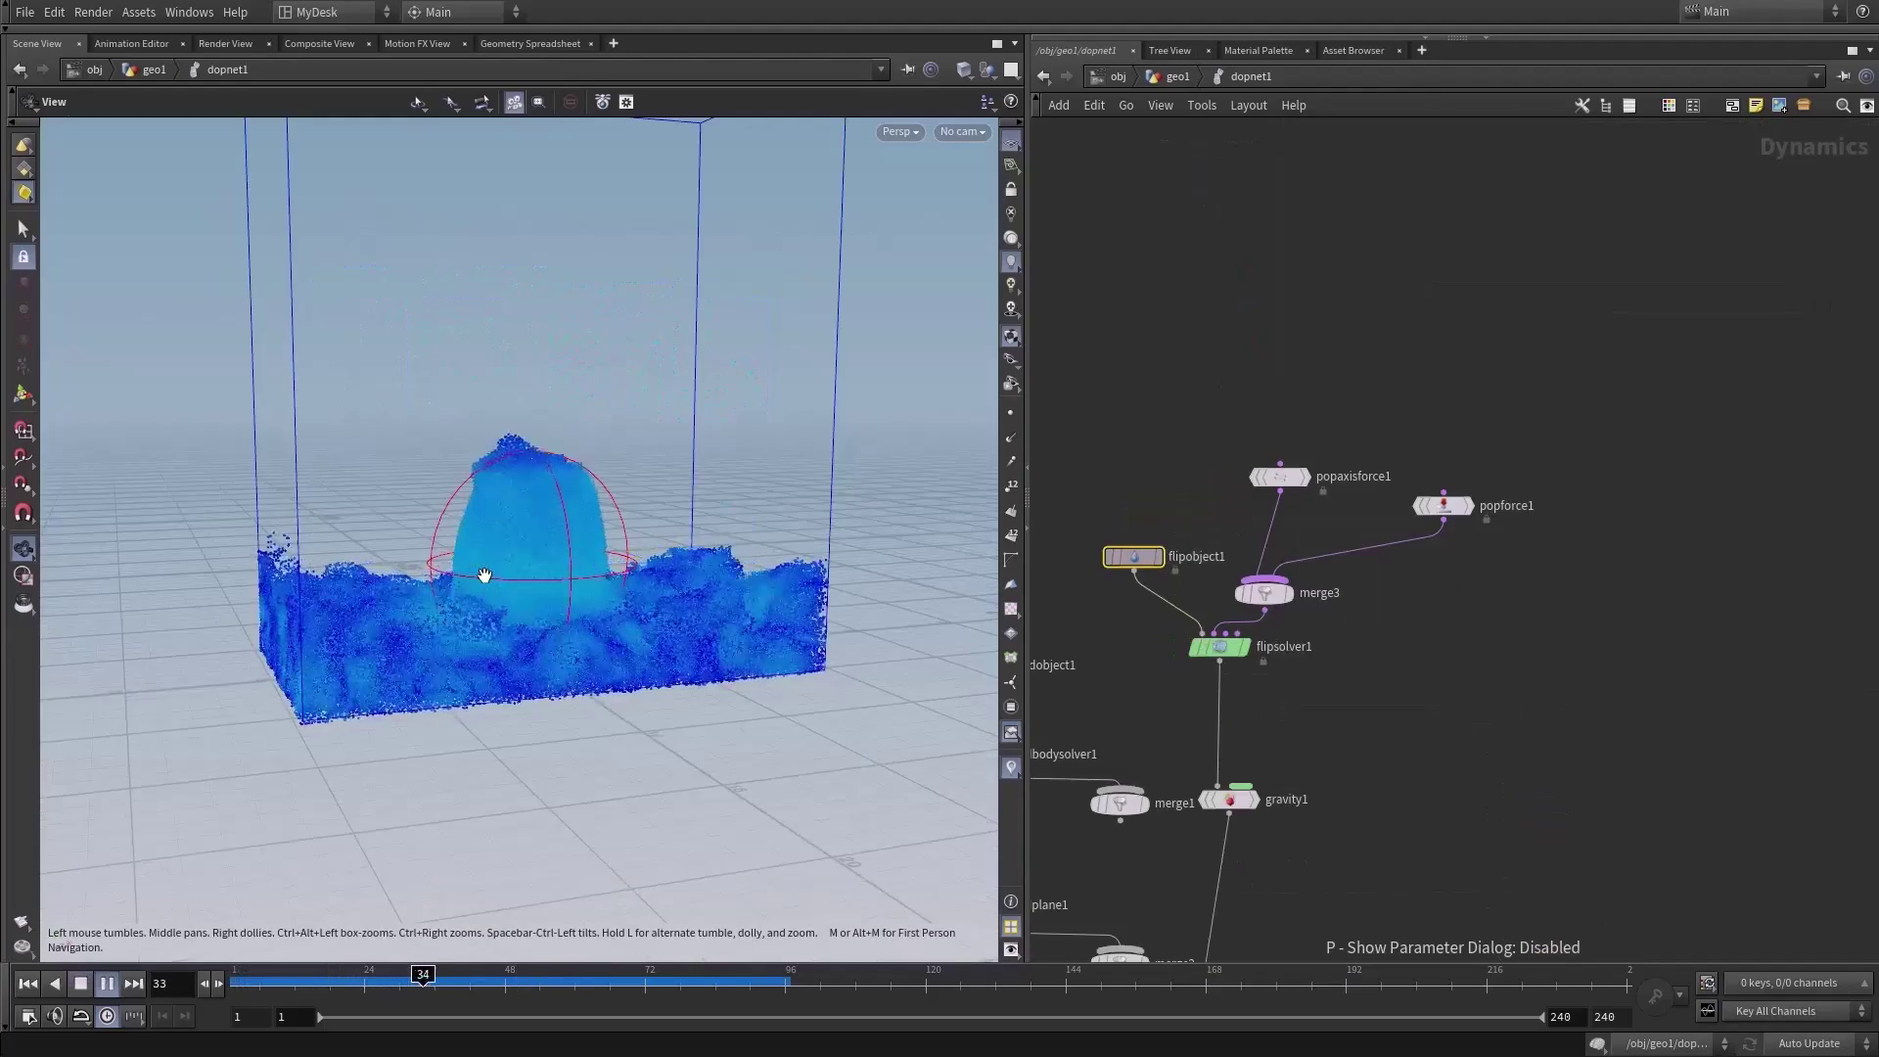
- Orbit around the FLIP tank and pan the rest of the DOP network into view
{"action": "left_click_drag", "start_coordinate": [484, 575], "coordinate": [512, 541]}
{"action": "middle_click_drag", "start_coordinate": [1436, 749], "coordinate": [1566, 528]}
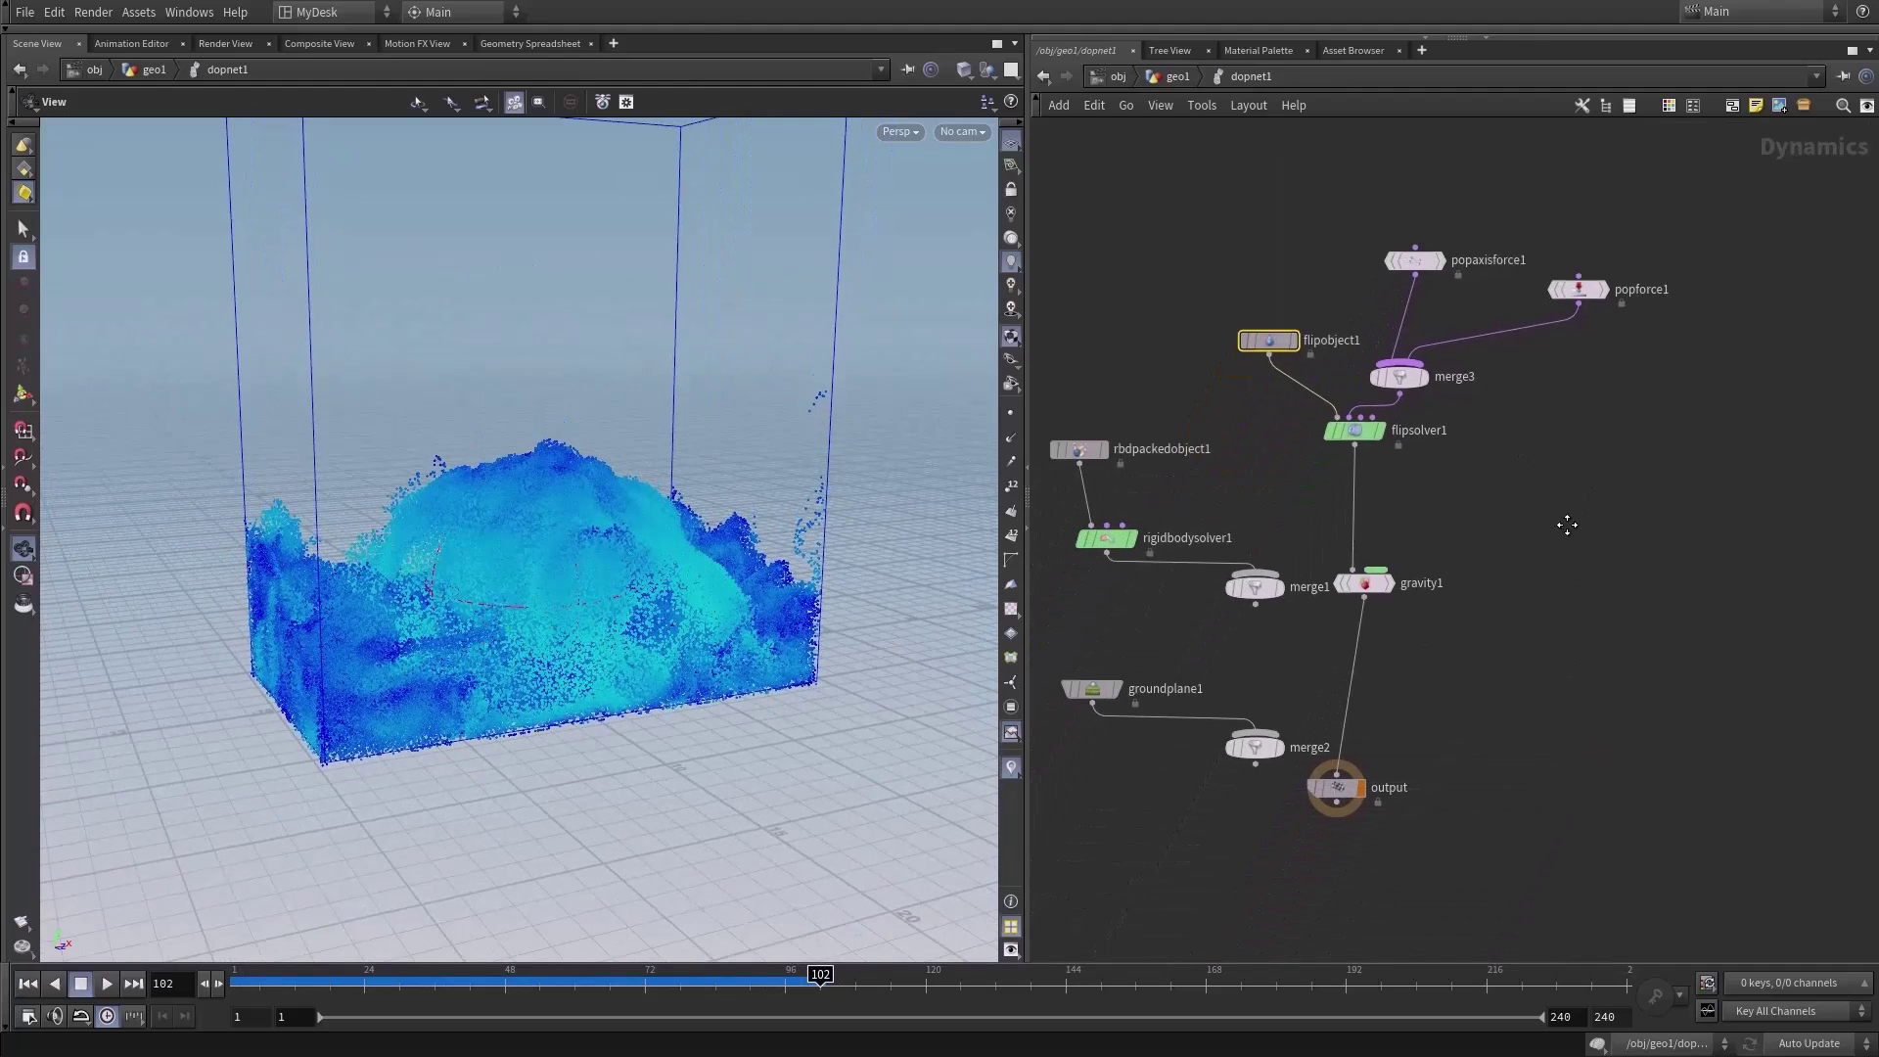